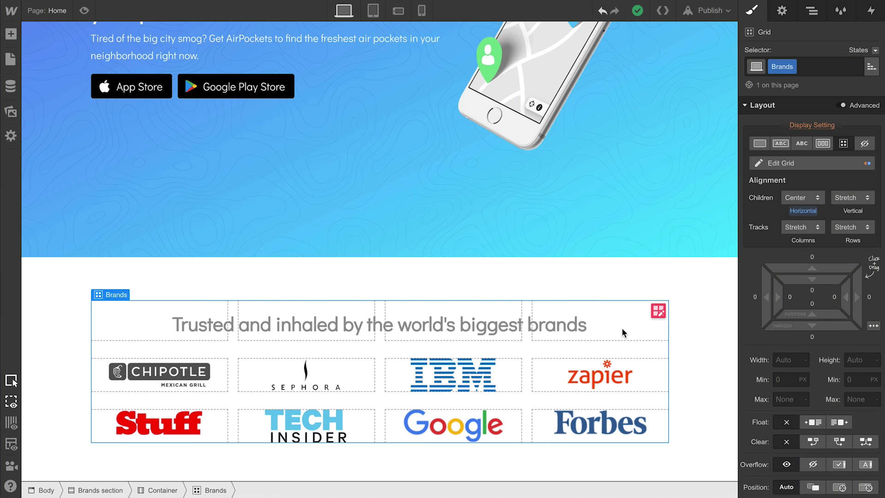
- Add a filter to the Zapier logo, change it from Blur to Contrast, and set Amount to 0%
{"action": "left_click", "coordinate": [616, 373]}
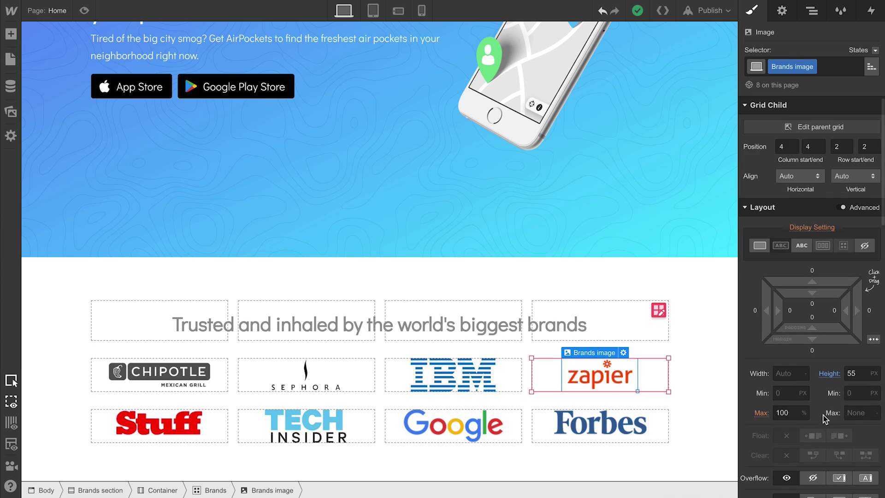
{"action": "scroll", "coordinate": [827, 420], "scroll_direction": "down", "scroll_amount": 10}
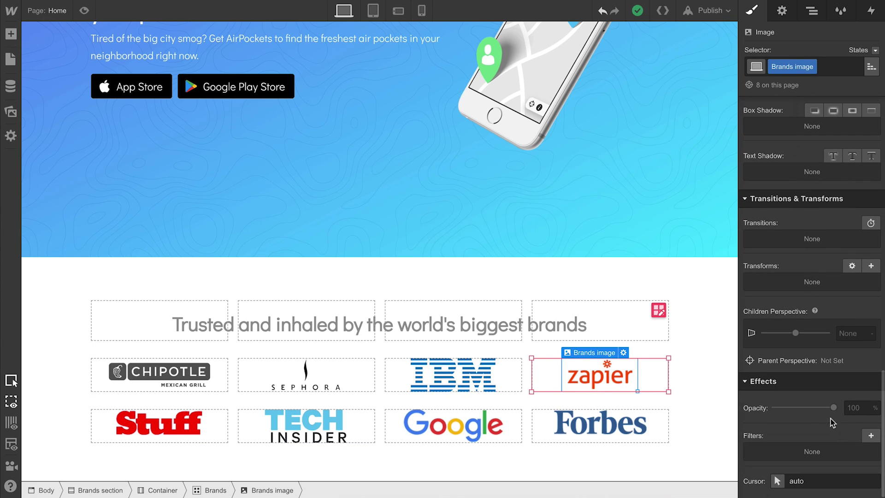
{"action": "left_click", "coordinate": [871, 435]}
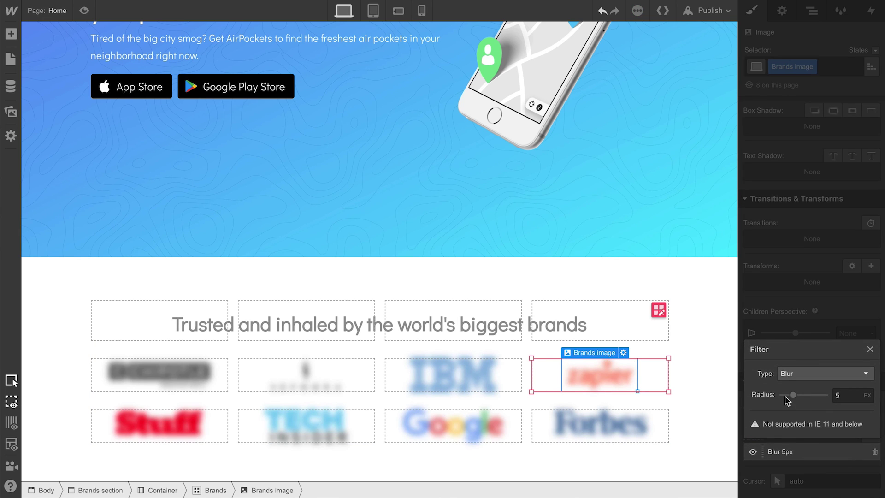
{"action": "left_click_drag", "start_coordinate": [795, 395], "coordinate": [791, 400]}
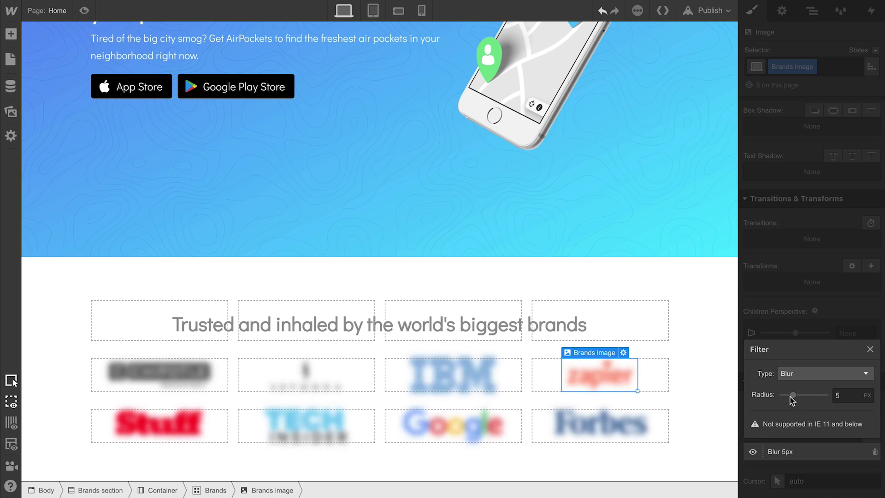
{"action": "left_click", "coordinate": [797, 377]}
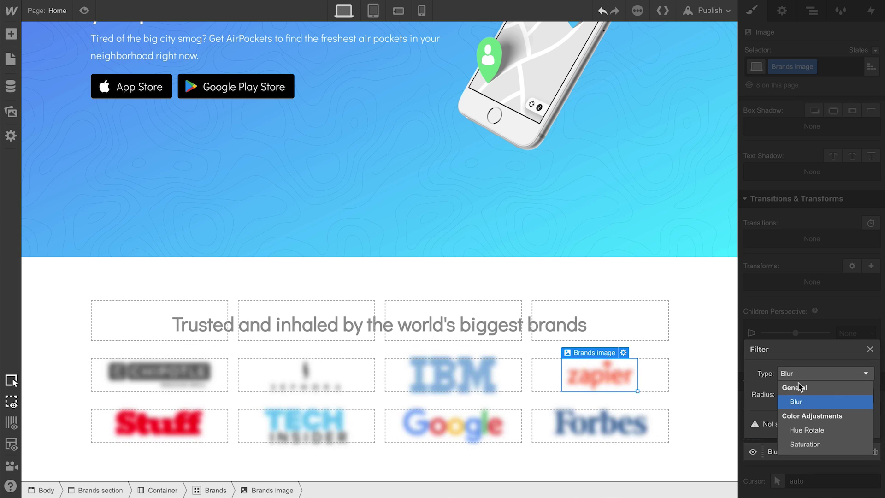
{"action": "scroll", "coordinate": [807, 419], "scroll_direction": "down", "scroll_amount": 1}
{"action": "scroll", "coordinate": [807, 418], "scroll_direction": "down", "scroll_amount": 2}
{"action": "left_click", "coordinate": [807, 419]}
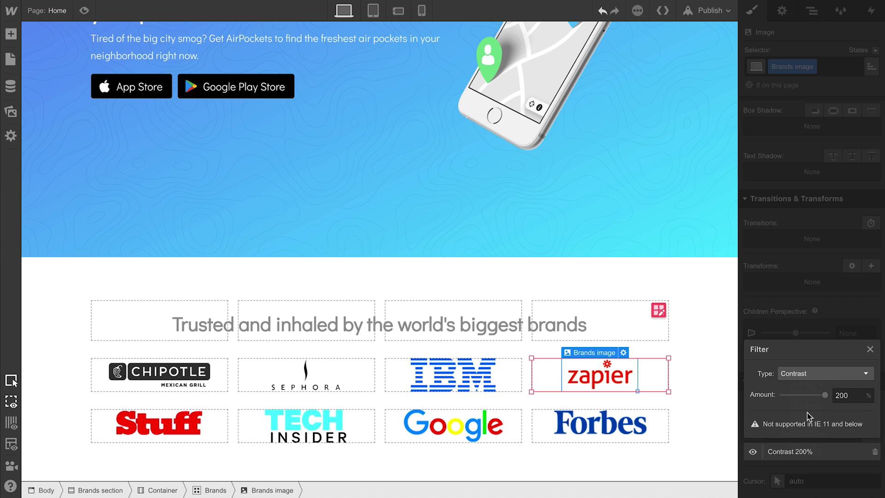
{"action": "left_click_drag", "start_coordinate": [824, 396], "coordinate": [782, 396]}
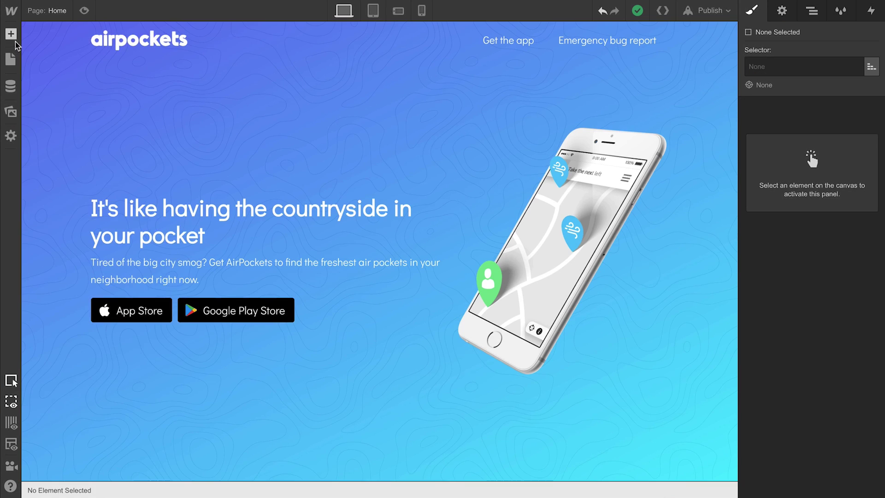
- Add a new Section at the bottom of the page and place a Container inside it
{"action": "left_click", "coordinate": [14, 41]}
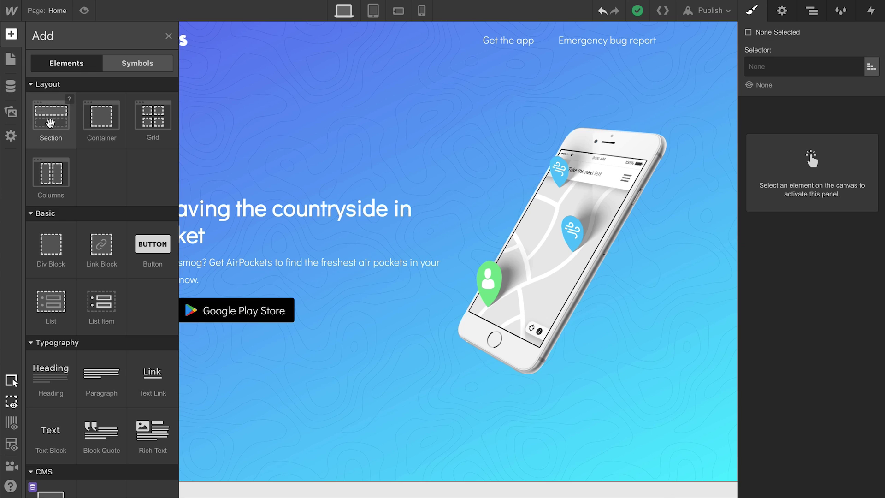
{"action": "left_click_drag", "start_coordinate": [51, 123], "coordinate": [262, 479]}
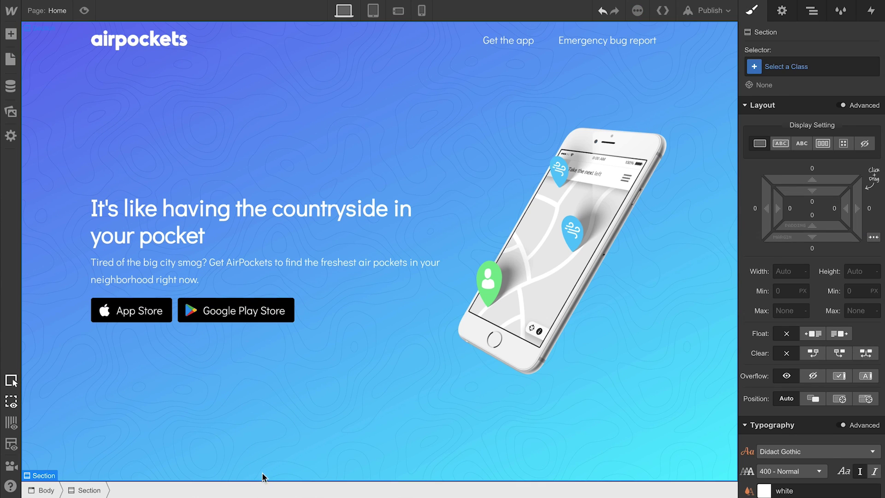
{"action": "scroll", "coordinate": [262, 472], "scroll_direction": "down", "scroll_amount": 1}
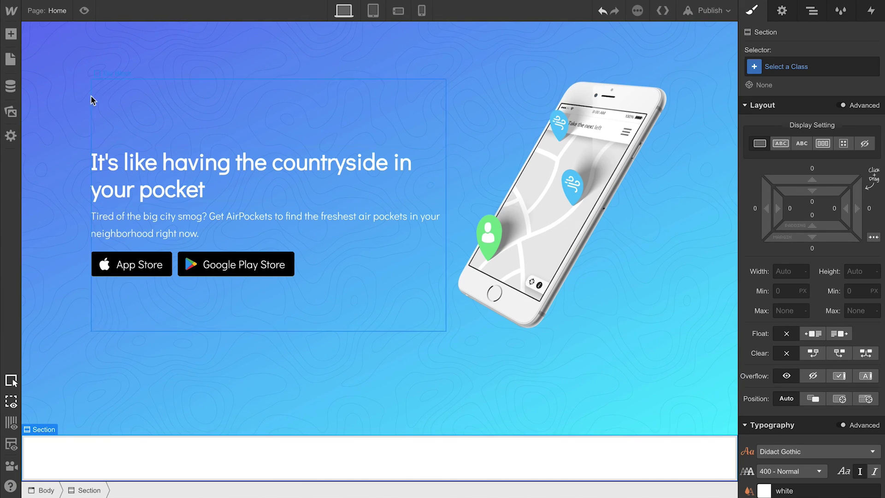
{"action": "left_click", "coordinate": [12, 35]}
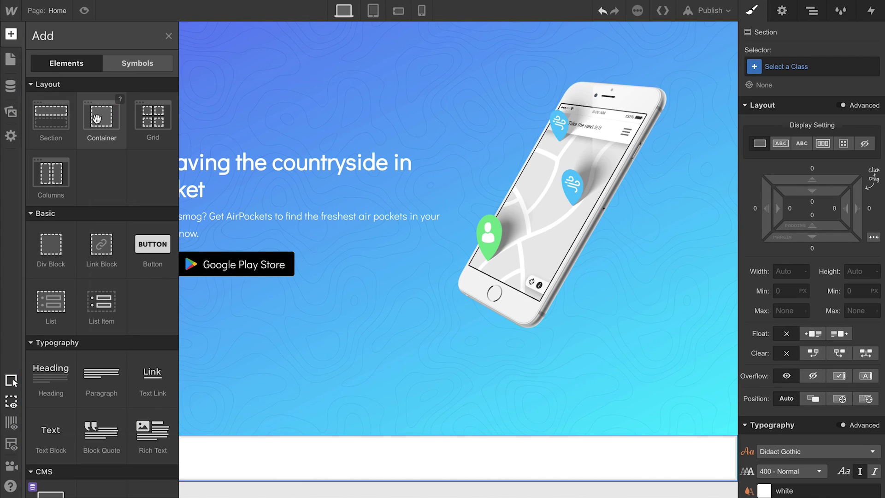
{"action": "left_click_drag", "start_coordinate": [98, 119], "coordinate": [279, 463]}
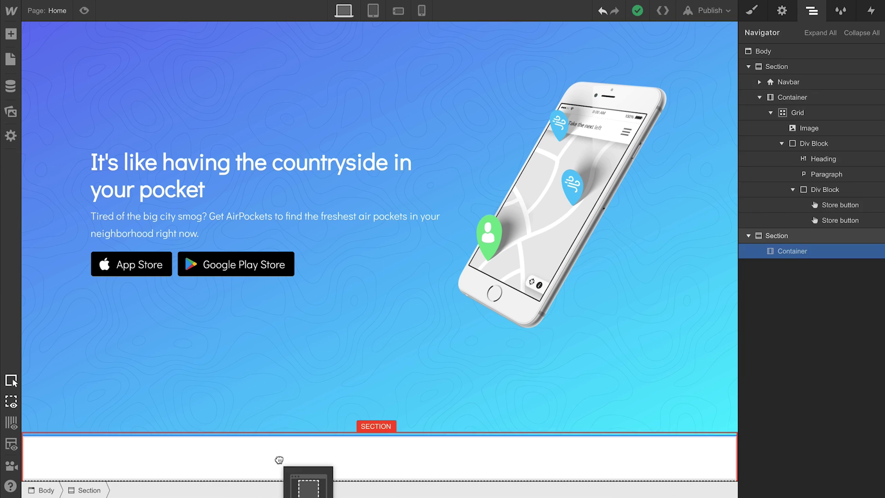
- Add a Grid to the bottom container via Quick Find and start editing its layout
{"action": "key", "text": "ctrl+k"}
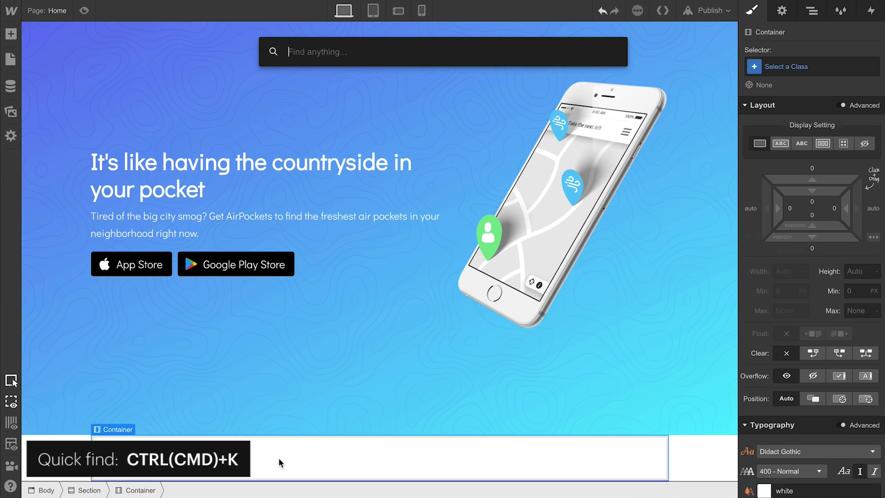
{"action": "type", "text": "gr"}
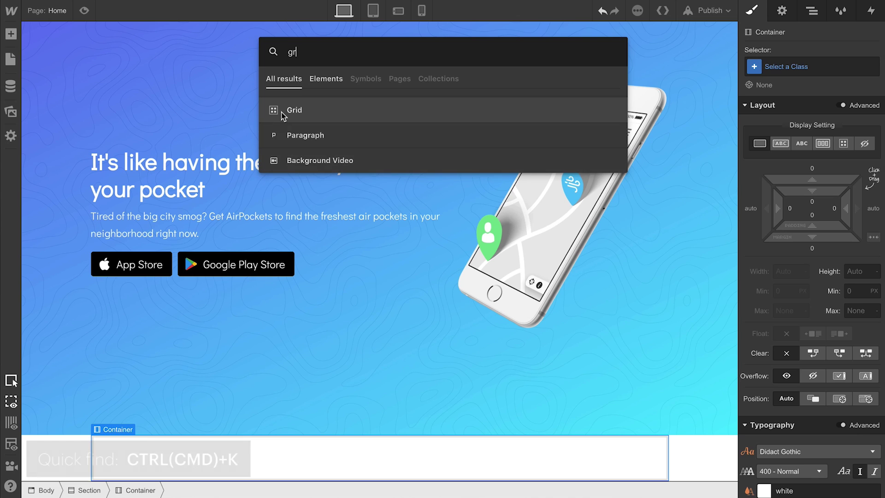
{"action": "left_click_drag", "start_coordinate": [281, 113], "coordinate": [242, 455]}
{"action": "double_click", "coordinate": [241, 454]}
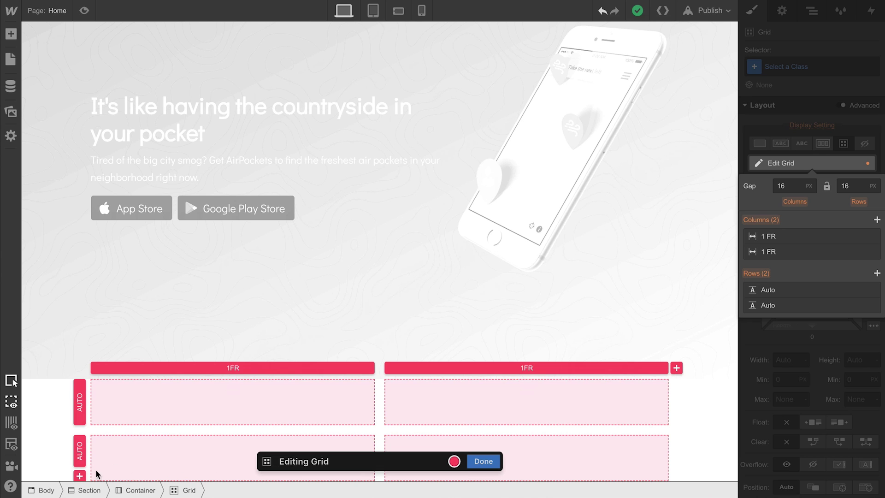
- Expand the grid to four columns and three rows, and rename its class to Brands
{"action": "left_click", "coordinate": [79, 477]}
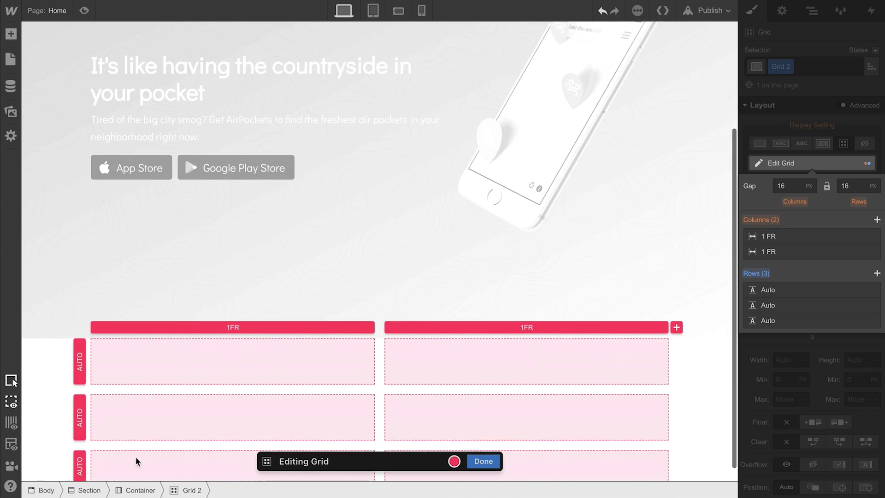
{"action": "left_click", "coordinate": [675, 312]}
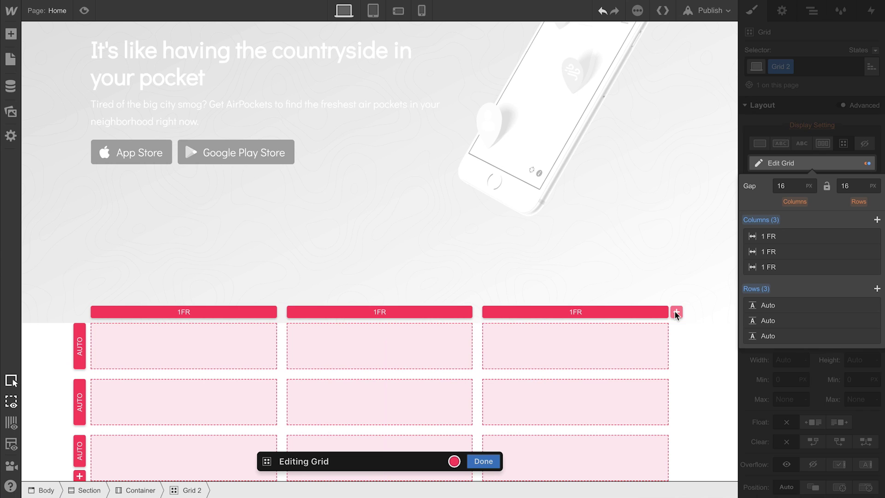
{"action": "left_click", "coordinate": [676, 313]}
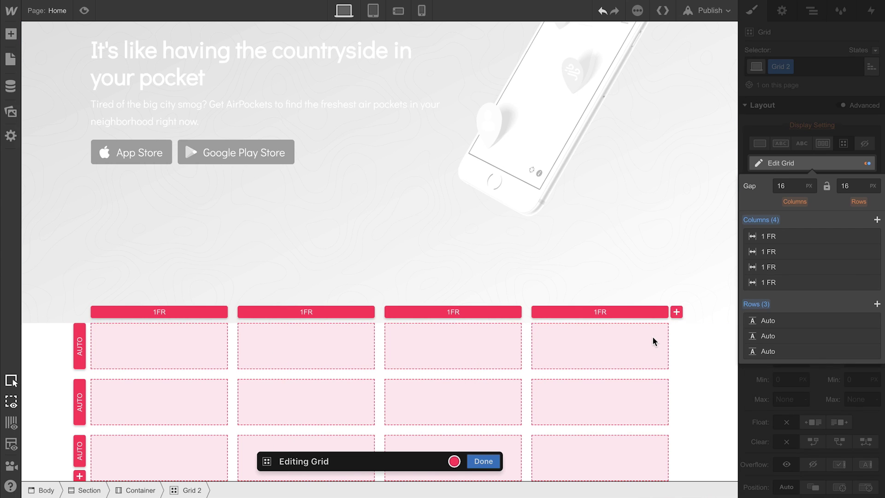
{"action": "key", "text": "Escape"}
{"action": "double_click", "coordinate": [774, 67]}
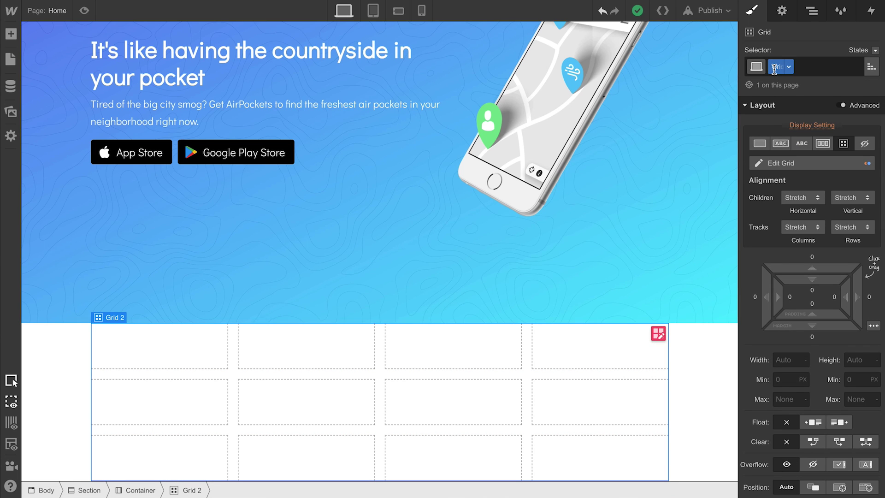
{"action": "type", "text": "Brands"}
- Give the section the class 'Brands section' and 70 px top and bottom padding
{"action": "left_click", "coordinate": [701, 357]}
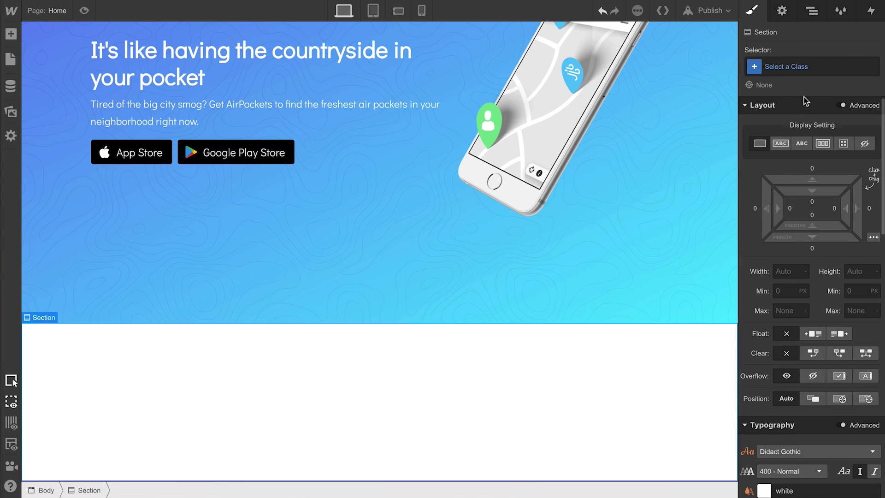
{"action": "left_click", "coordinate": [813, 68]}
{"action": "type", "text": "Bra"}
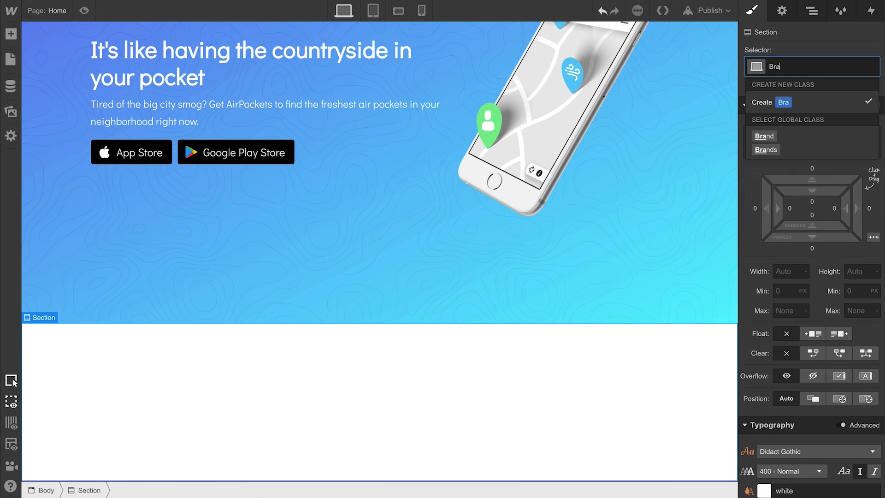
{"action": "type", "text": "nds section"}
{"action": "key", "text": "Return"}
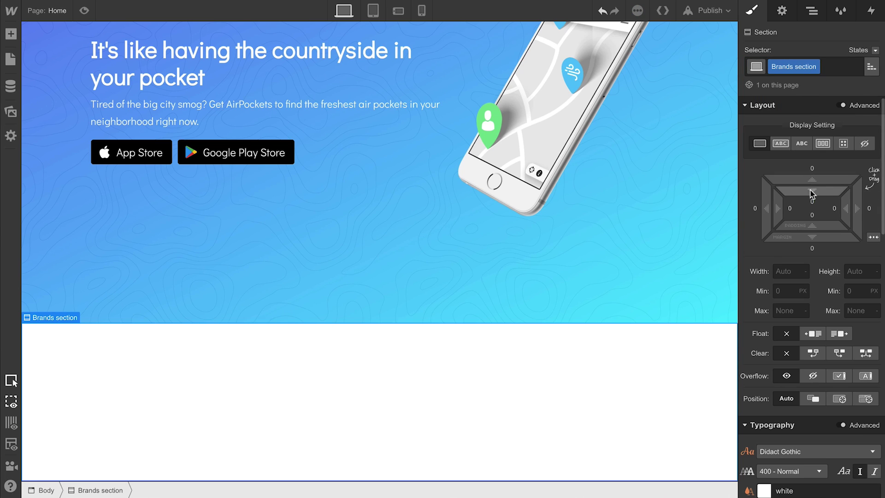
{"action": "left_click_drag", "start_coordinate": [811, 190], "coordinate": [824, 320]}
{"action": "left_click", "coordinate": [467, 459]}
{"action": "scroll", "coordinate": [468, 453], "scroll_direction": "down", "scroll_amount": 2}
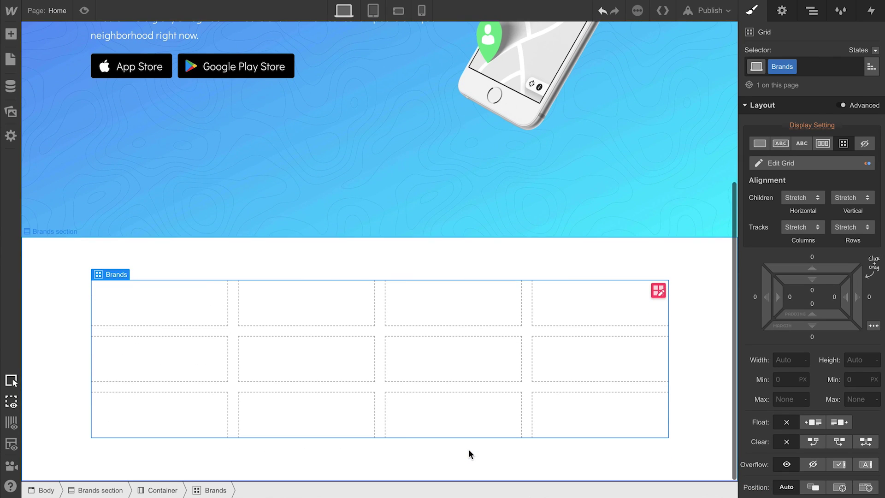
- Drop a heading into the first Brands grid cell, then select the Brands section
{"action": "left_click", "coordinate": [11, 34]}
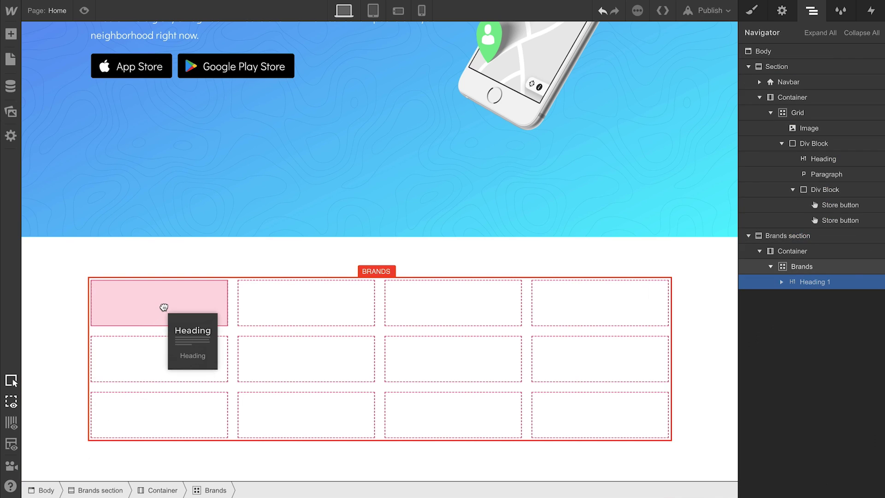
{"action": "left_click_drag", "start_coordinate": [51, 394], "coordinate": [163, 306]}
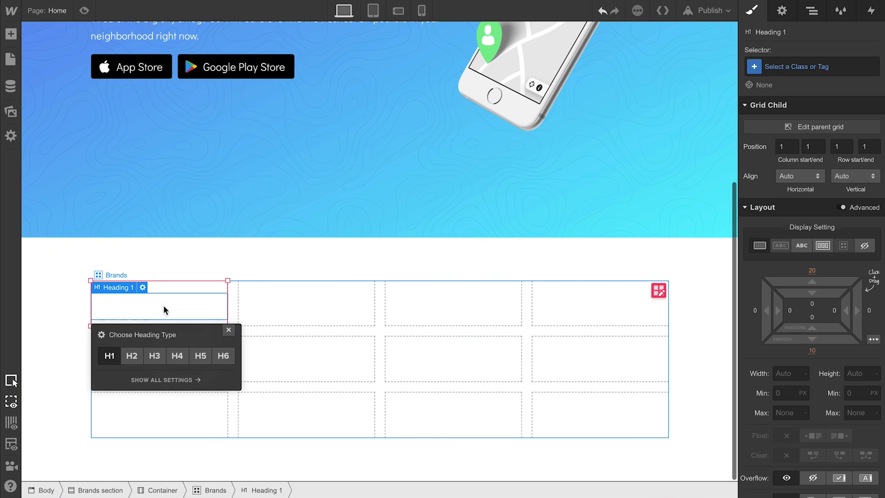
{"action": "left_click", "coordinate": [202, 245]}
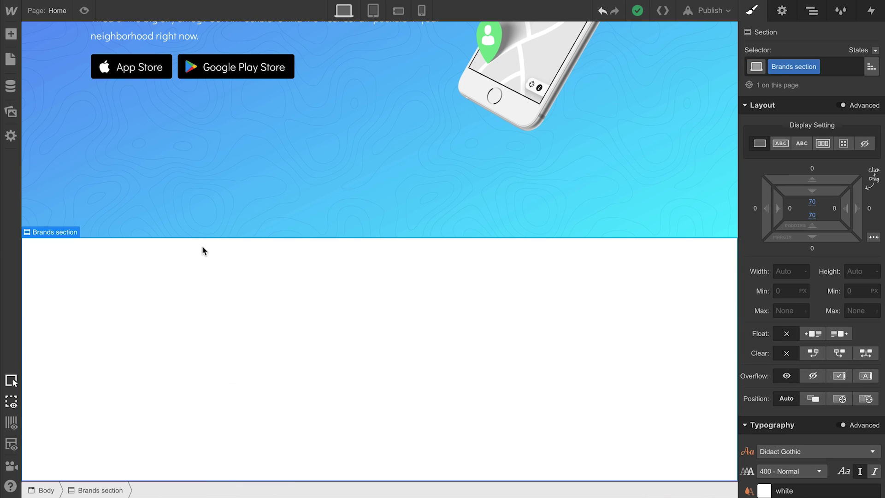
{"action": "scroll", "coordinate": [823, 445], "scroll_direction": "down", "scroll_amount": 2}
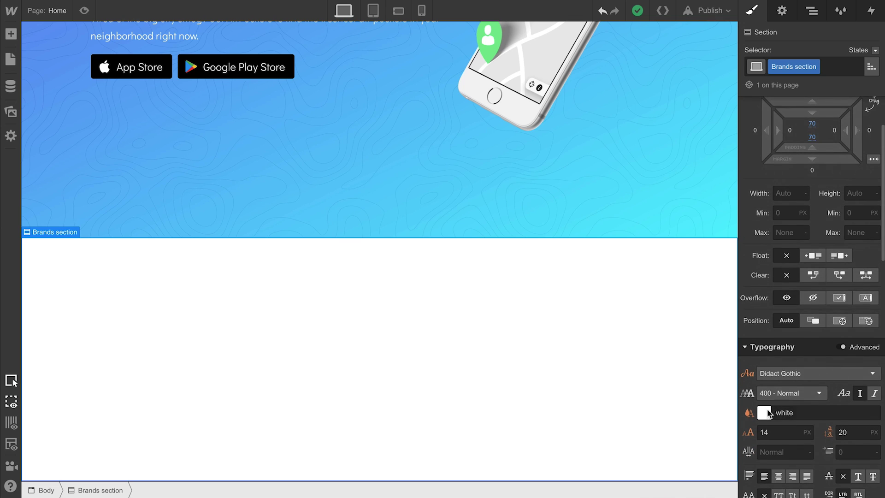
- Set the section's text colour to grey #949494 and save it as global swatch 'Dark Grey'
{"action": "left_click", "coordinate": [764, 413]}
{"action": "mouse_move", "coordinate": [774, 262]}
{"action": "left_mouse_down"}
{"action": "mouse_move", "coordinate": [760, 248]}
{"action": "mouse_move", "coordinate": [756, 268]}
{"action": "left_mouse_up"}
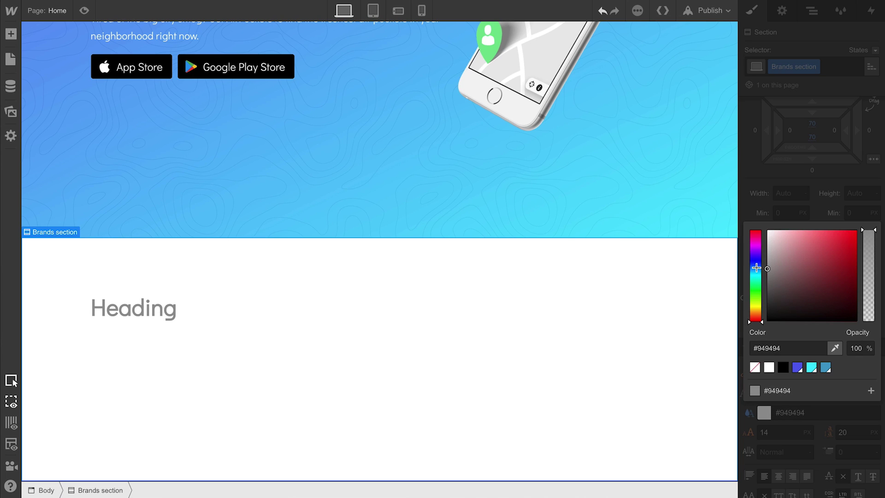
{"action": "left_click", "coordinate": [871, 391]}
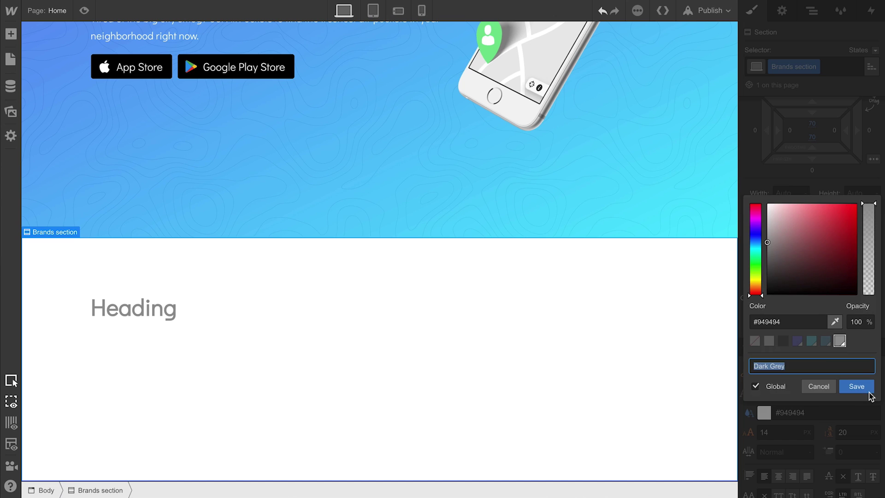
{"action": "left_click", "coordinate": [858, 387]}
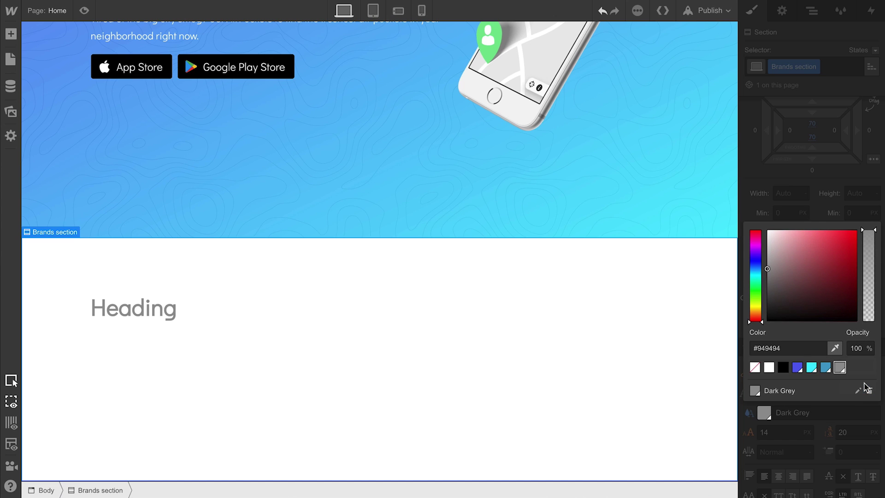
{"action": "left_click", "coordinate": [850, 410]}
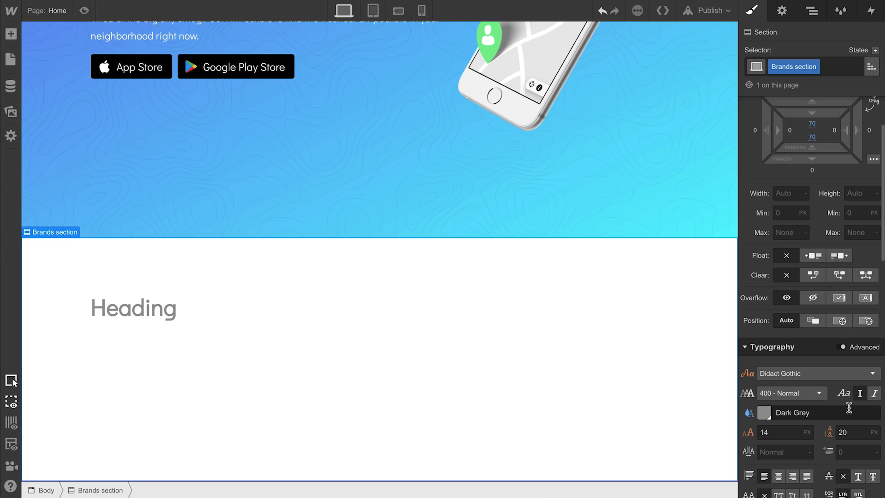
- Stretch the heading across the grid's top row, centre its text, and make it an H2
{"action": "left_click", "coordinate": [171, 311]}
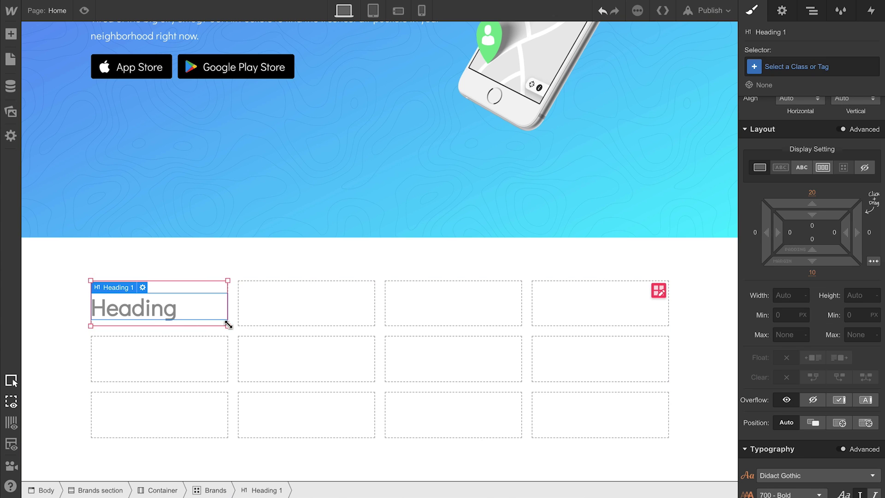
{"action": "left_click_drag", "start_coordinate": [228, 324], "coordinate": [565, 323]}
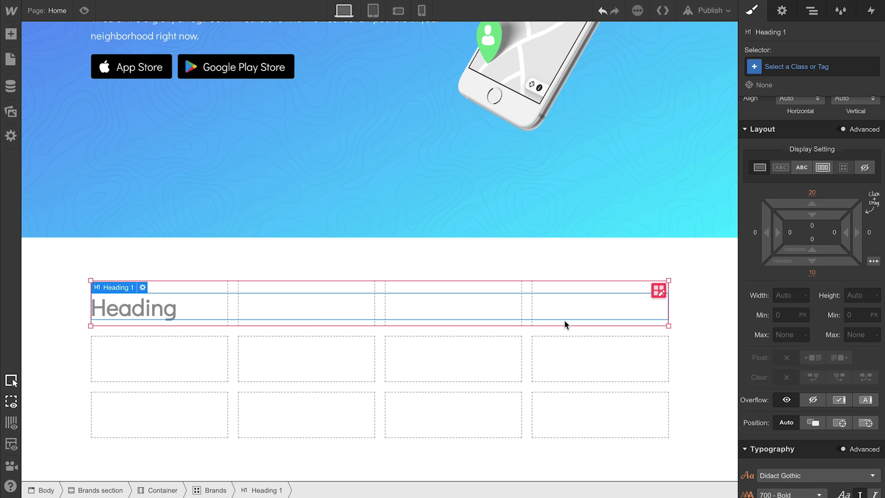
{"action": "scroll", "coordinate": [785, 425], "scroll_direction": "down", "scroll_amount": 4}
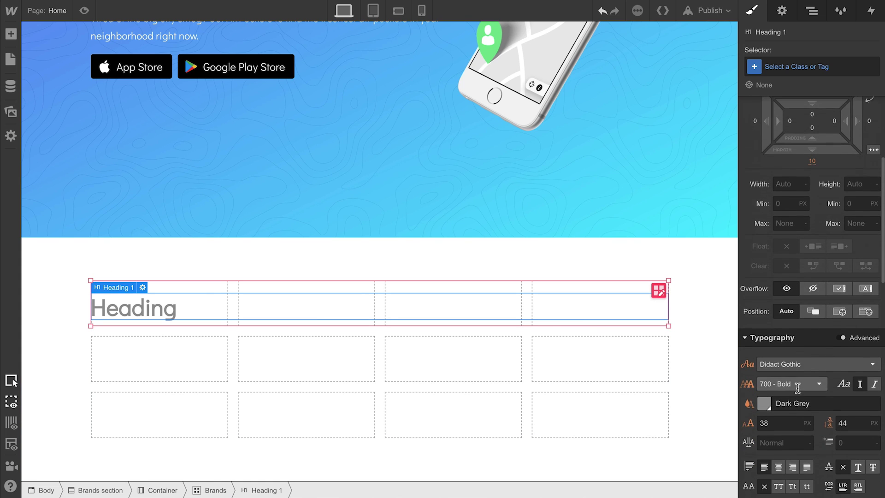
{"action": "left_click", "coordinate": [780, 450]}
{"action": "type", "text": "Heading 2"}
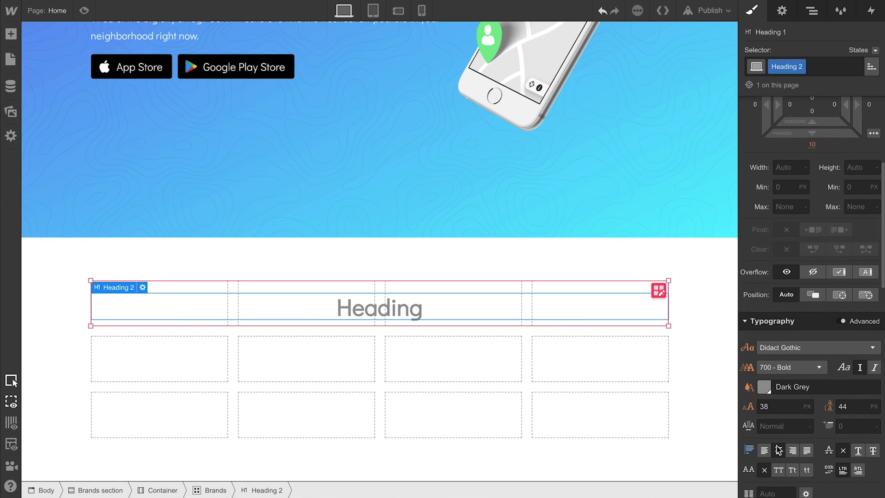
{"action": "left_click", "coordinate": [143, 288]}
{"action": "left_click", "coordinate": [132, 355]}
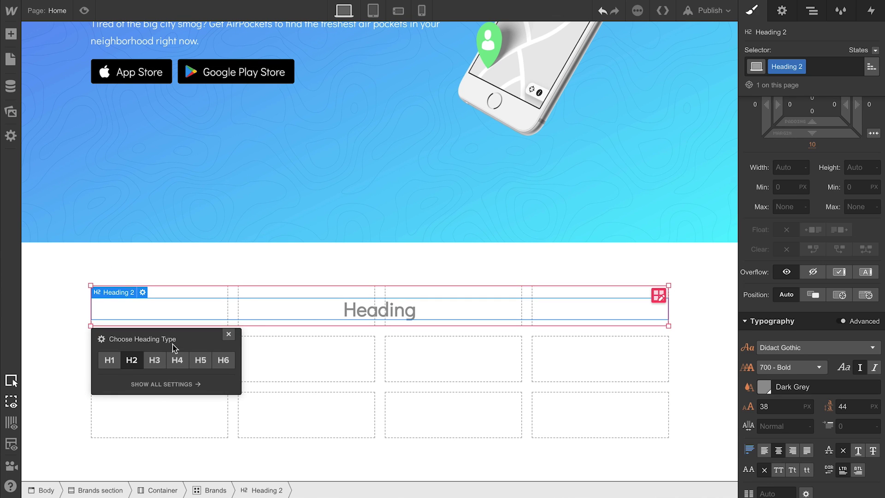
- Replace the heading text with 'Trusted and inhaled by the world's biggest brands'
{"action": "double_click", "coordinate": [359, 311]}
{"action": "double_click", "coordinate": [358, 308]}
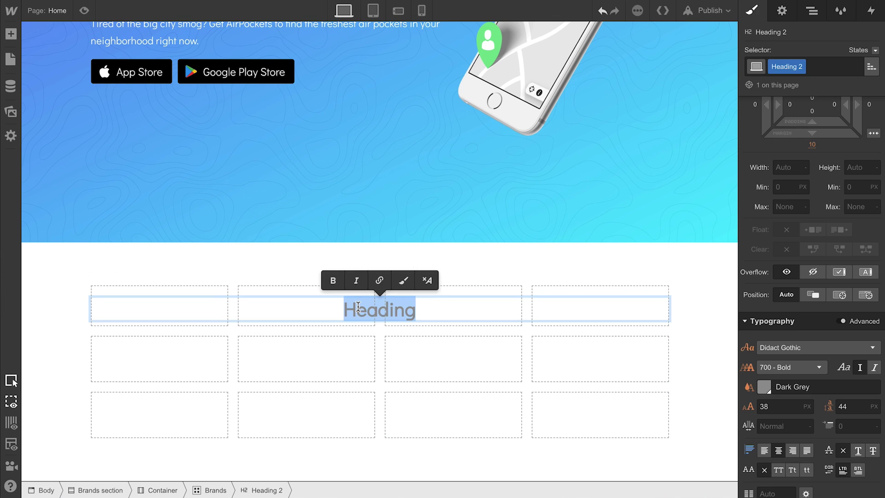
{"action": "type", "text": "Trusted and inhaled by the world's biggest brands"}
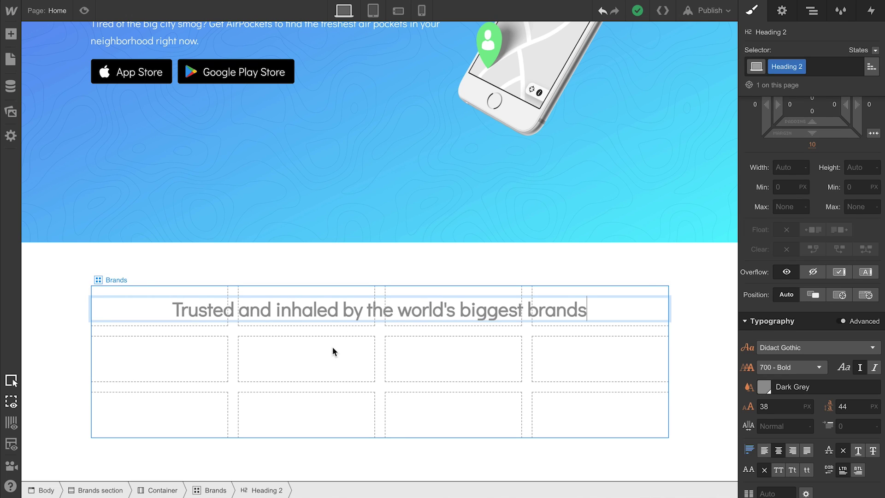
{"action": "left_click", "coordinate": [330, 351]}
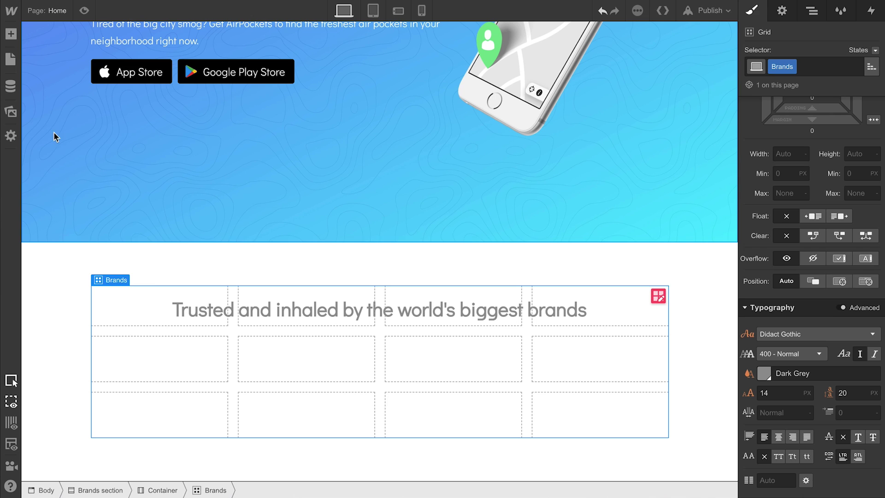
- Drag the brand logos from Assets into the grid cells, ending with Forbes in the last cell
{"action": "left_click", "coordinate": [16, 112]}
{"action": "left_click_drag", "start_coordinate": [49, 97], "coordinate": [150, 363]}
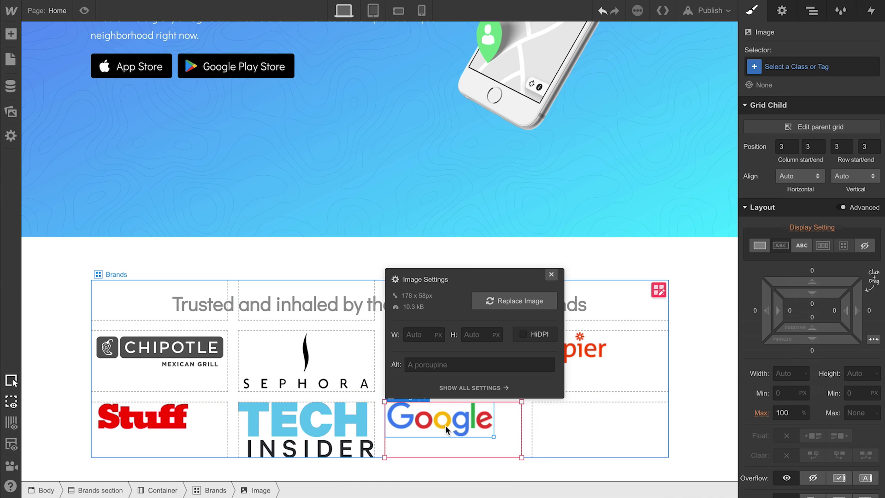
{"action": "double_click", "coordinate": [445, 426]}
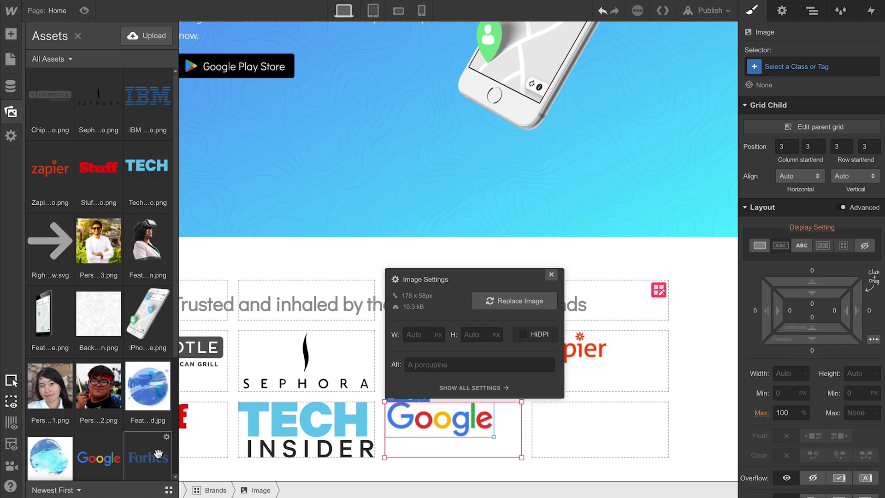
{"action": "left_click_drag", "start_coordinate": [158, 454], "coordinate": [561, 422]}
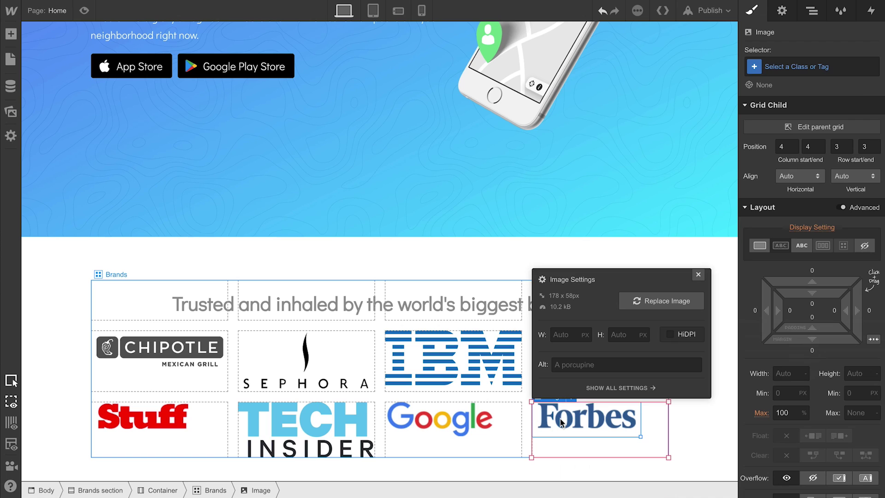
{"action": "key", "text": "Escape"}
{"action": "key", "text": "Escape"}
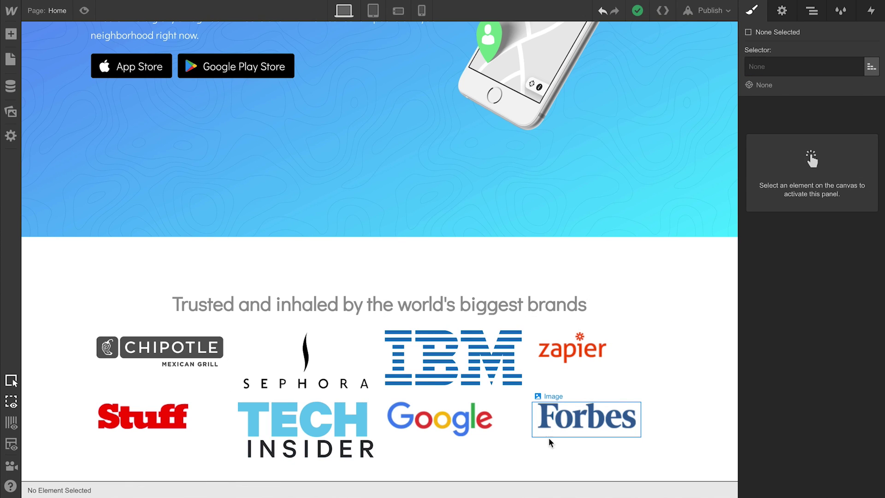
- Give the Chipotle logo a new 'Brands image' class with a height of 55 px
{"action": "left_click", "coordinate": [168, 356]}
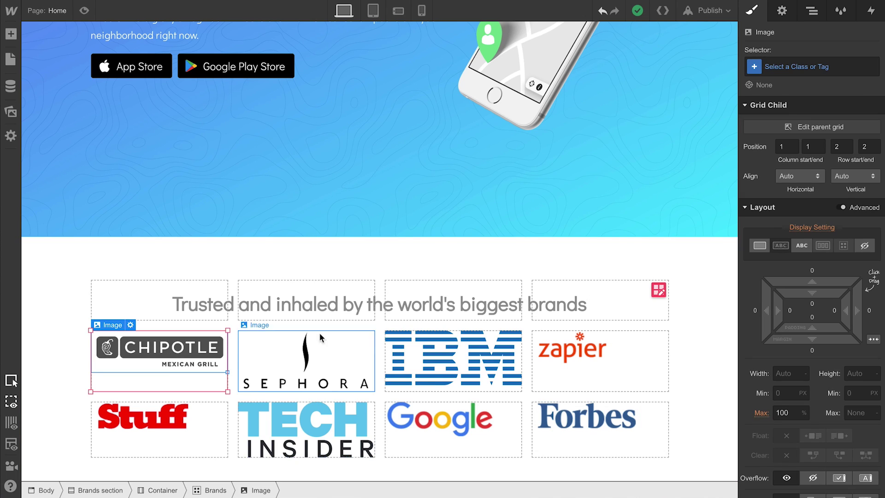
{"action": "left_click", "coordinate": [797, 69]}
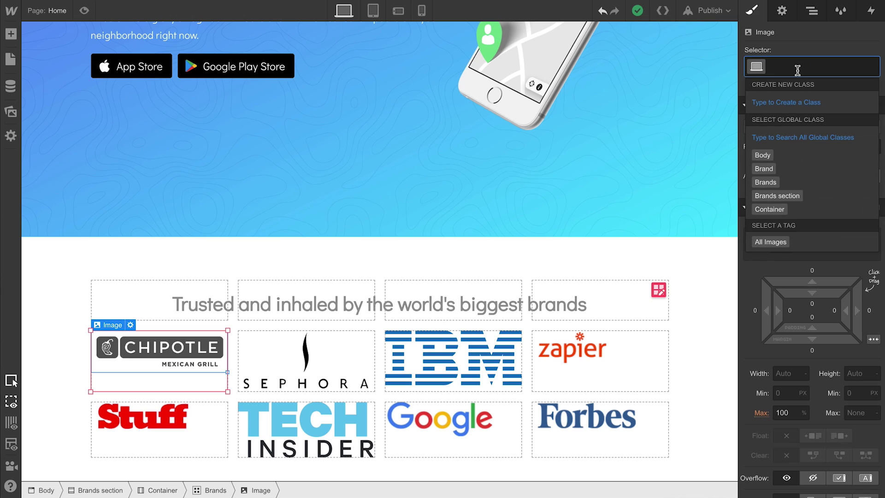
{"action": "type", "text": "Brands image"}
{"action": "key", "text": "Return"}
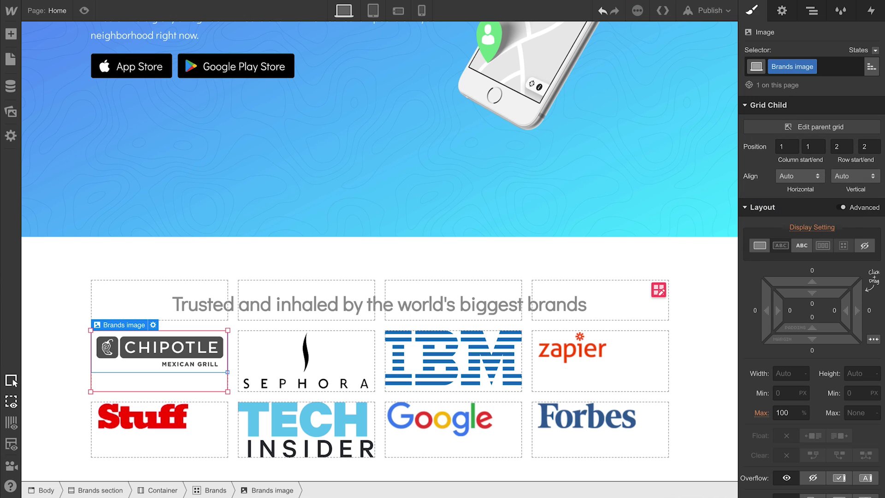
{"action": "left_click", "coordinate": [850, 378]}
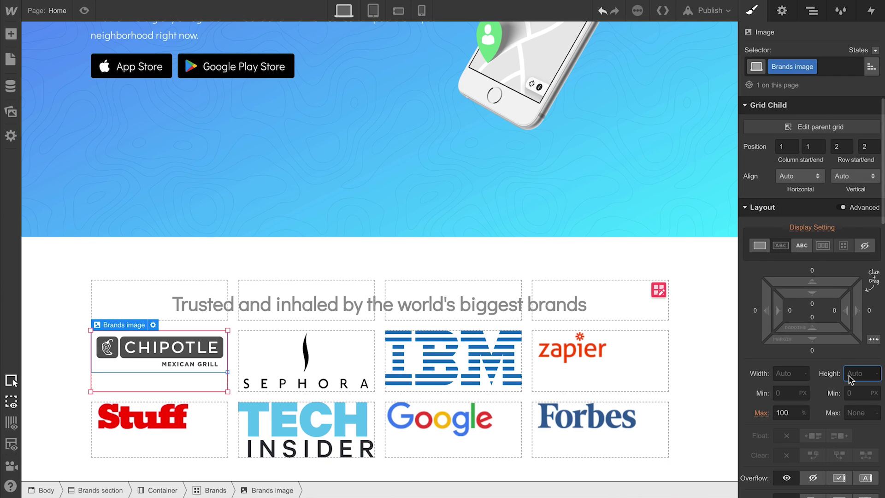
{"action": "type", "text": "50"}
{"action": "key", "text": "Return"}
{"action": "key", "text": "Up"}
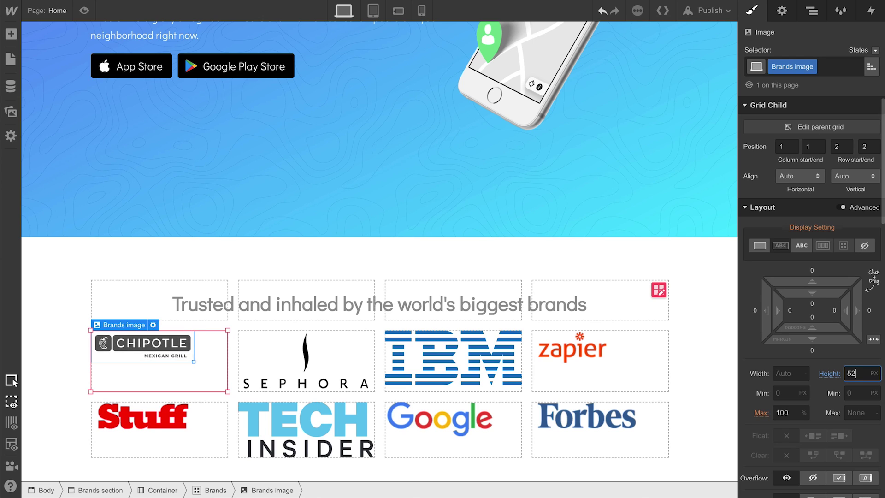
{"action": "key", "text": "Up"}
{"action": "key", "text": "Up"}
{"action": "key", "text": "Up"}
{"action": "key", "text": "Up"}
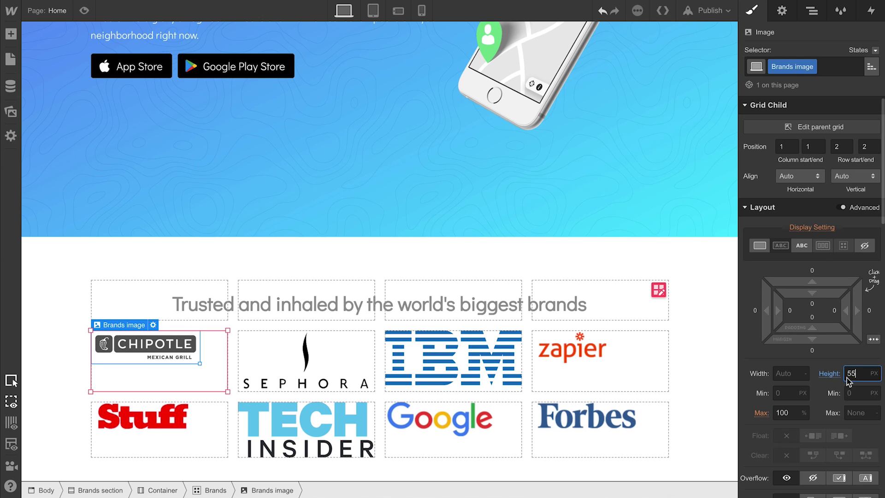
- Apply the Brands image class to the Sephora, IBM and Zapier logos
{"action": "left_click", "coordinate": [333, 369]}
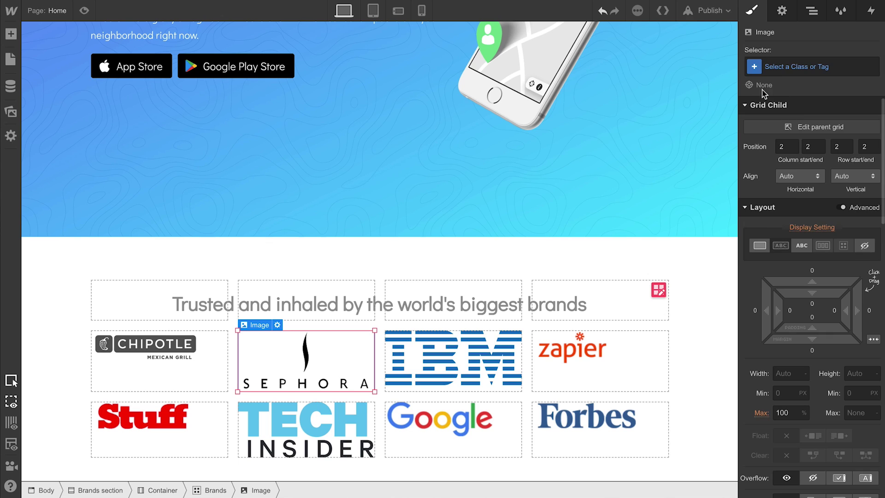
{"action": "left_click", "coordinate": [779, 65]}
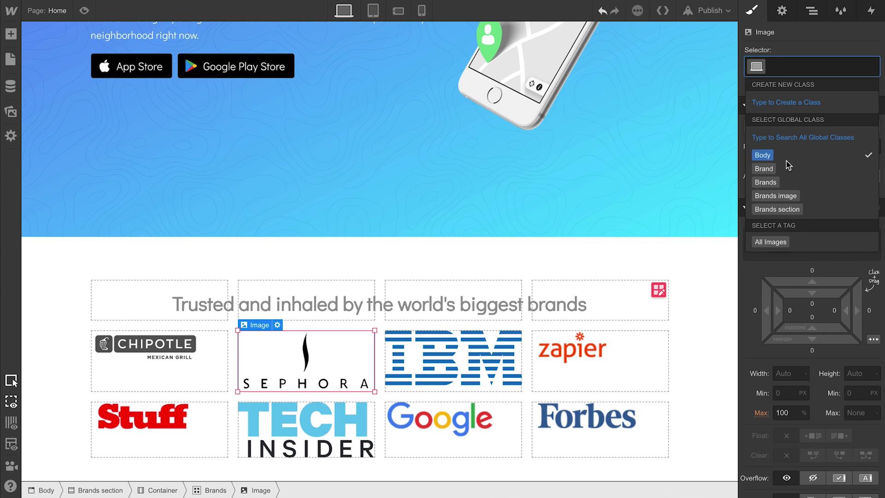
{"action": "left_click", "coordinate": [775, 196]}
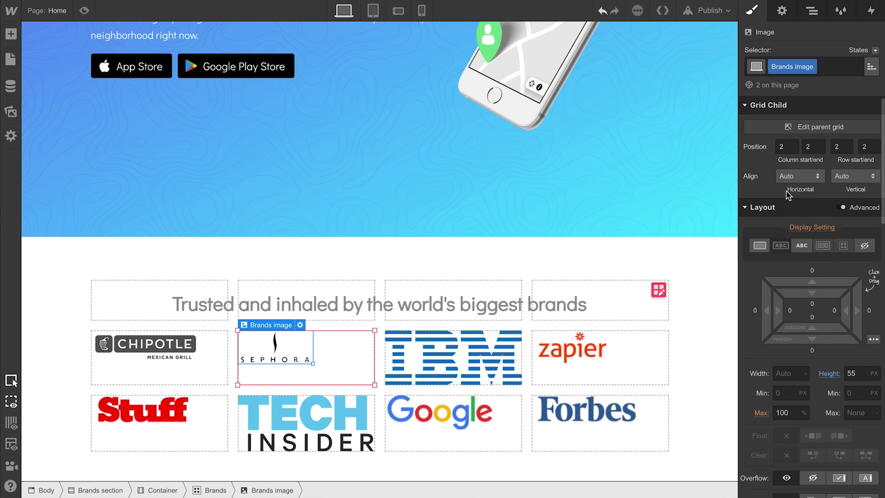
{"action": "left_click", "coordinate": [508, 356]}
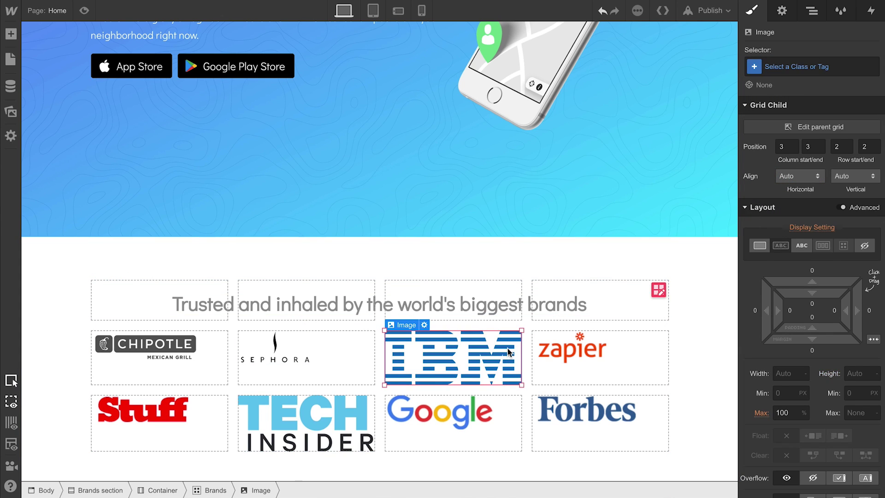
{"action": "left_click", "coordinate": [794, 65]}
{"action": "left_click", "coordinate": [777, 196]}
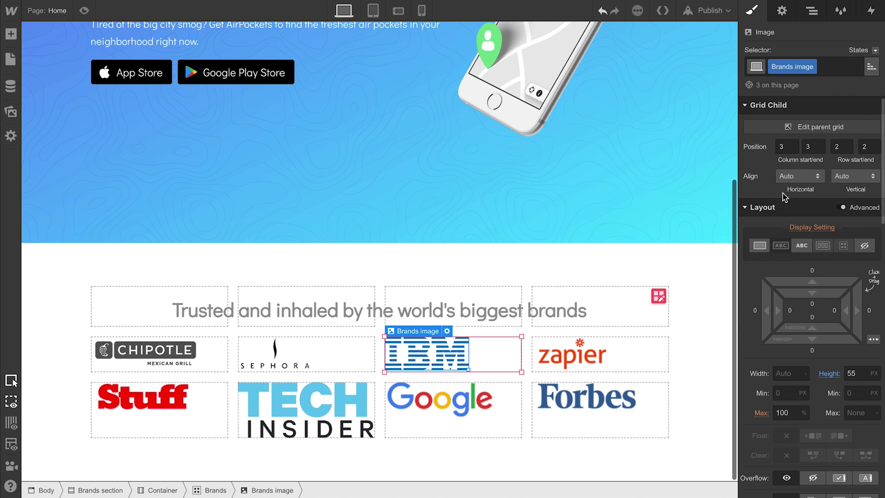
{"action": "left_click", "coordinate": [584, 349]}
{"action": "left_click", "coordinate": [794, 65]}
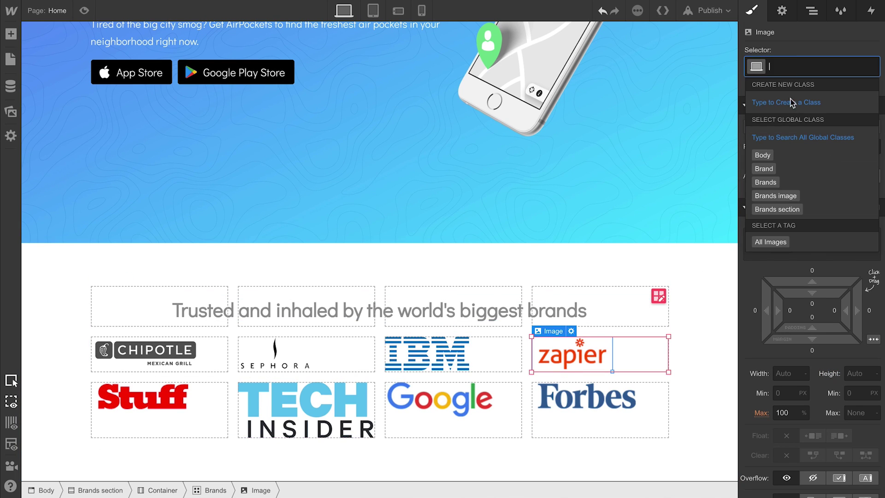
{"action": "left_click", "coordinate": [777, 196]}
- Apply the Brands image class to the Stuff, Tech Insider, Google and Forbes logos
{"action": "left_click", "coordinate": [128, 405]}
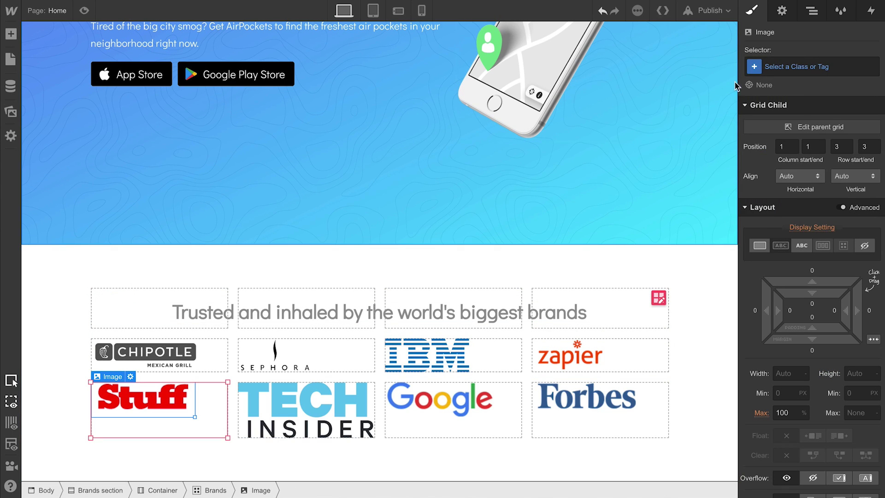
{"action": "left_click", "coordinate": [760, 65]}
{"action": "left_click", "coordinate": [758, 194]}
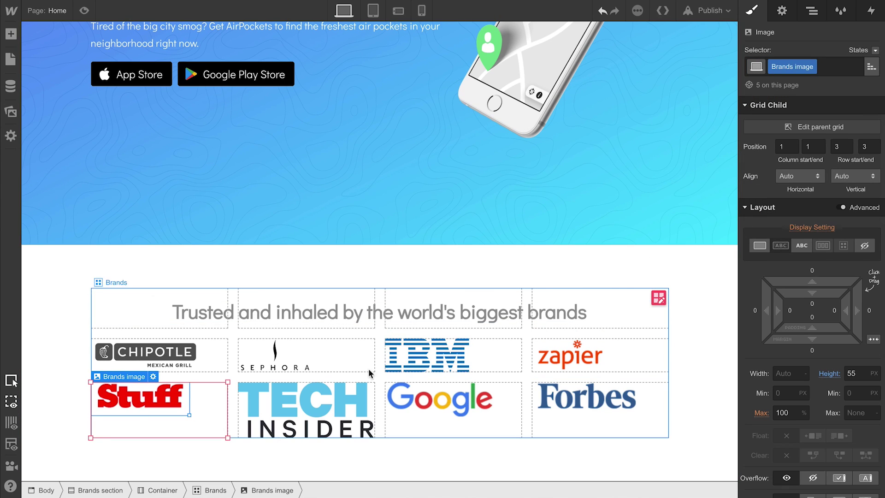
{"action": "left_click", "coordinate": [326, 388]}
{"action": "left_click", "coordinate": [778, 66]}
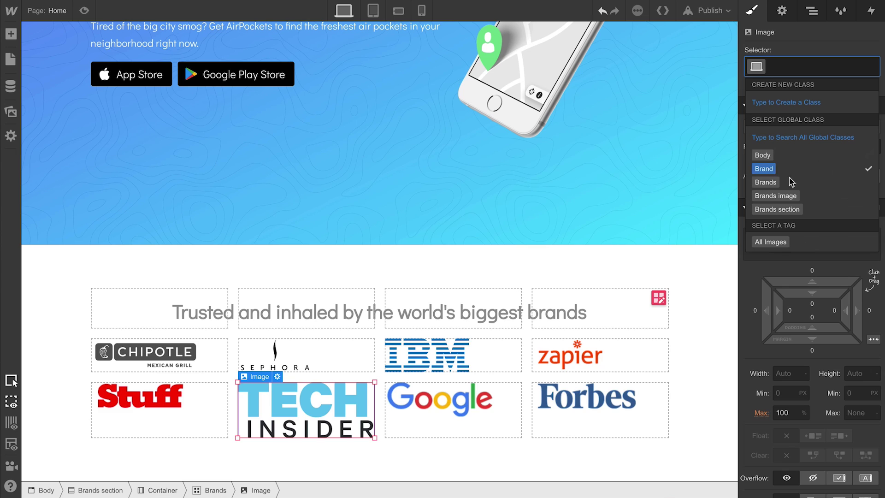
{"action": "left_click", "coordinate": [788, 196]}
{"action": "left_click", "coordinate": [439, 419]}
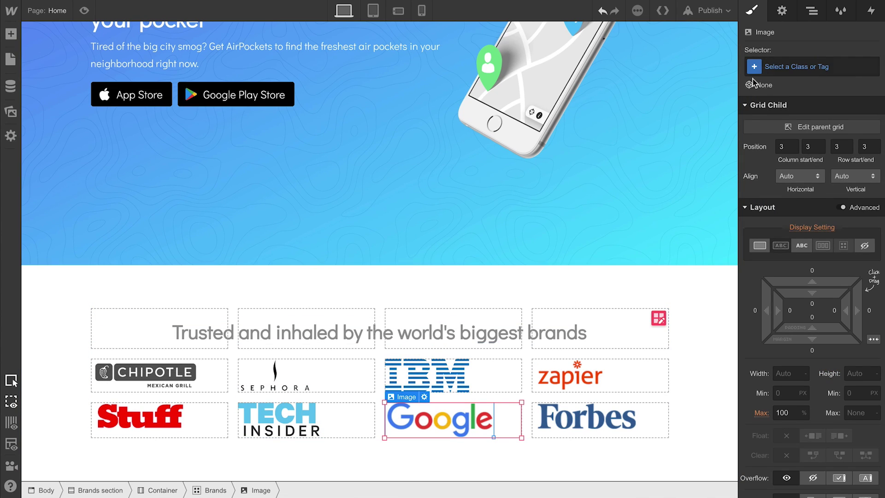
{"action": "left_click", "coordinate": [768, 65]}
{"action": "left_click", "coordinate": [776, 195]}
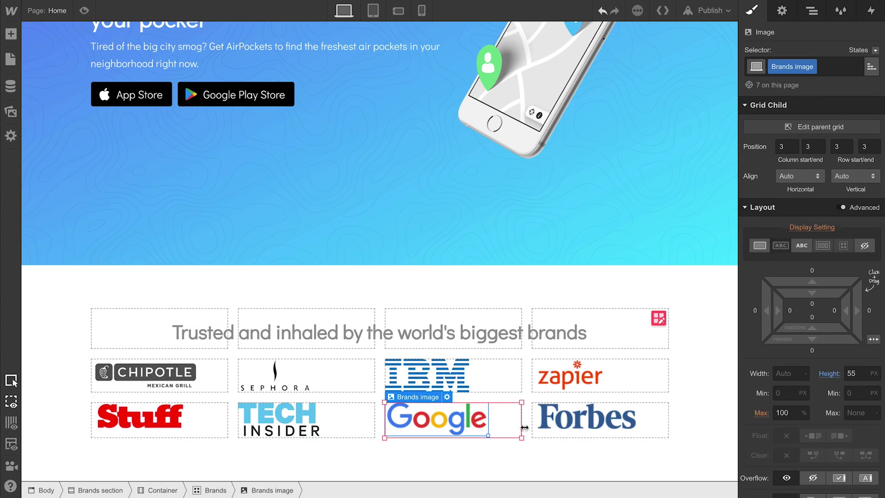
{"action": "left_click", "coordinate": [566, 423]}
{"action": "left_click", "coordinate": [774, 66]}
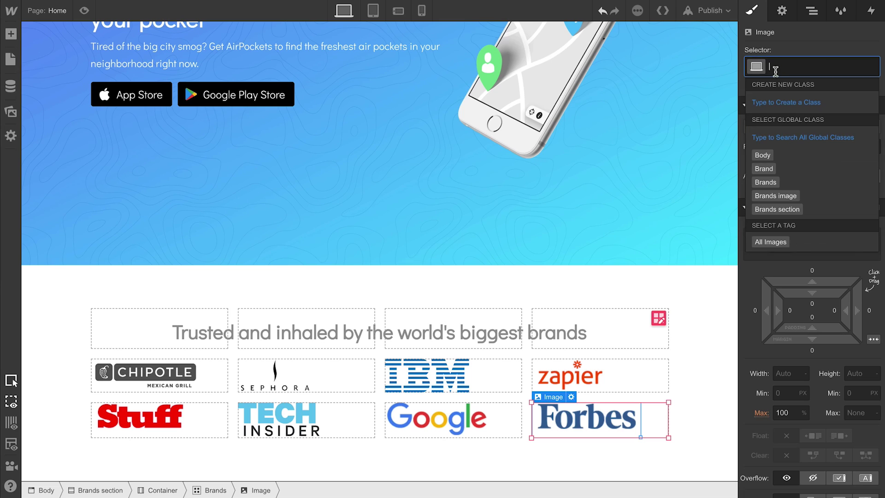
{"action": "left_click", "coordinate": [778, 195]}
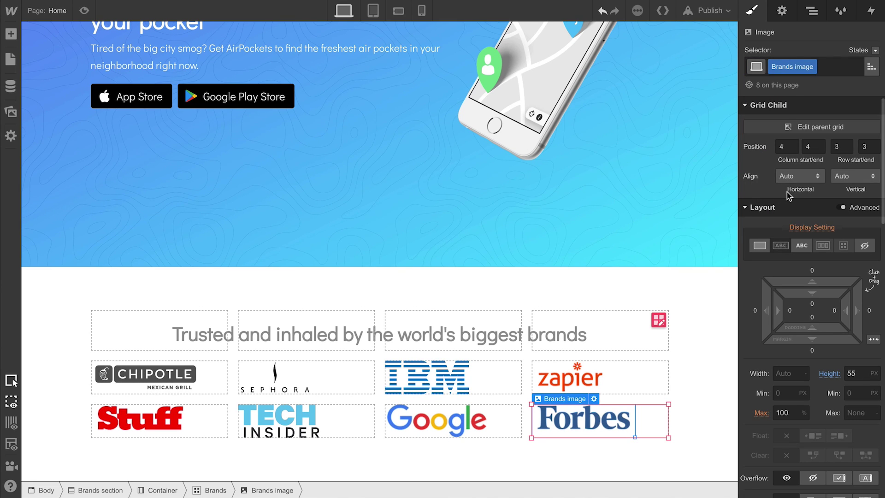
- Set the Zapier logo's grid-child horizontal alignment to Center
{"action": "left_click", "coordinate": [663, 353]}
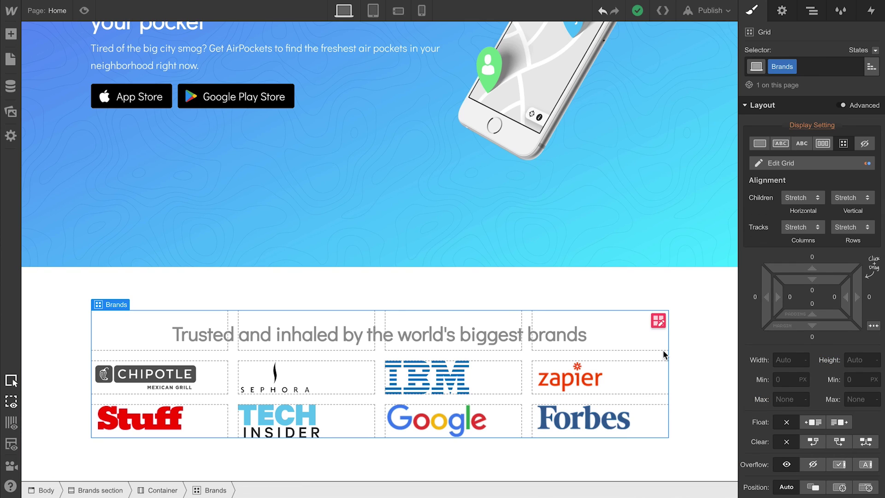
{"action": "left_click", "coordinate": [583, 382]}
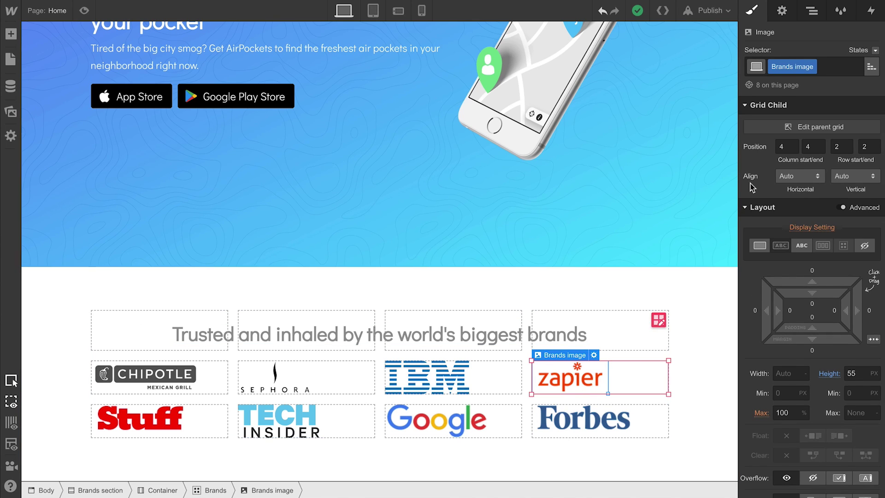
{"action": "left_click", "coordinate": [799, 176]}
{"action": "left_click", "coordinate": [803, 147]}
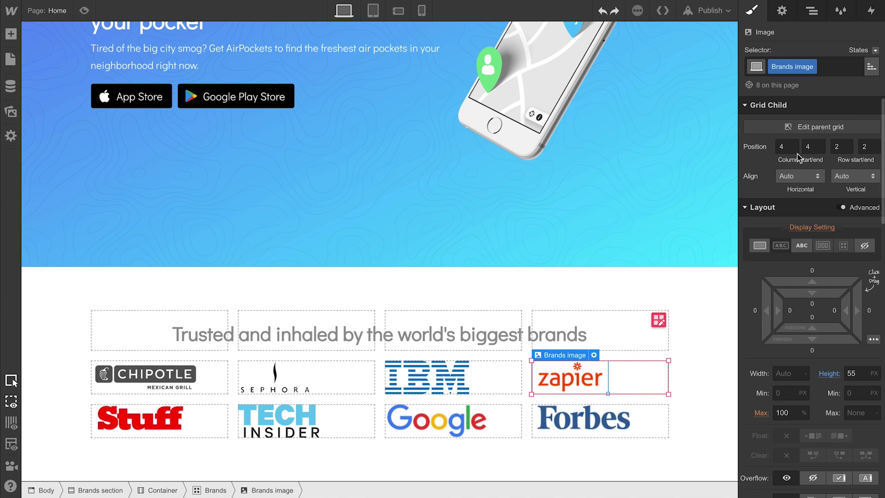
- Set the Brands grid's children horizontal alignment to Center
{"action": "left_click", "coordinate": [516, 394]}
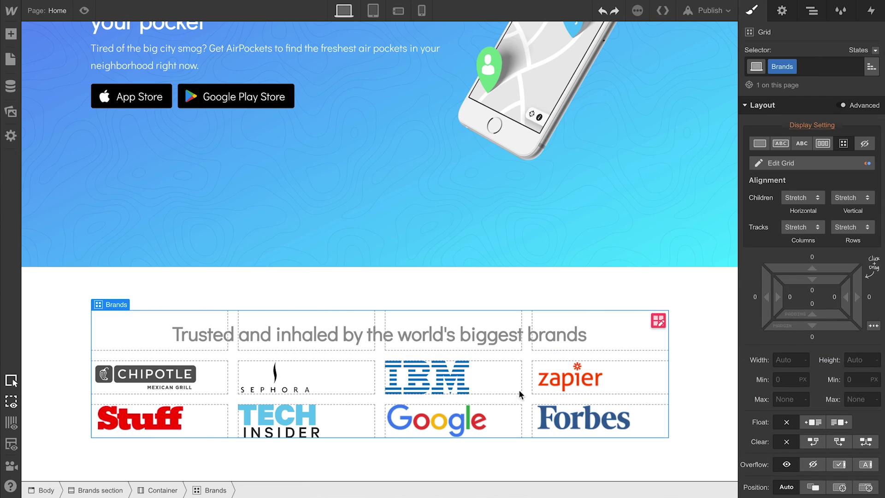
{"action": "left_click", "coordinate": [801, 201]}
{"action": "left_click", "coordinate": [796, 168]}
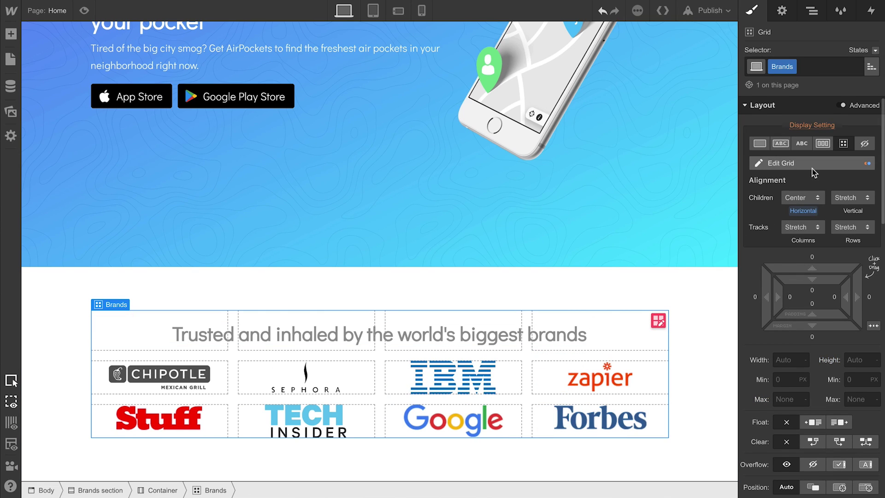
{"action": "key", "text": "Escape"}
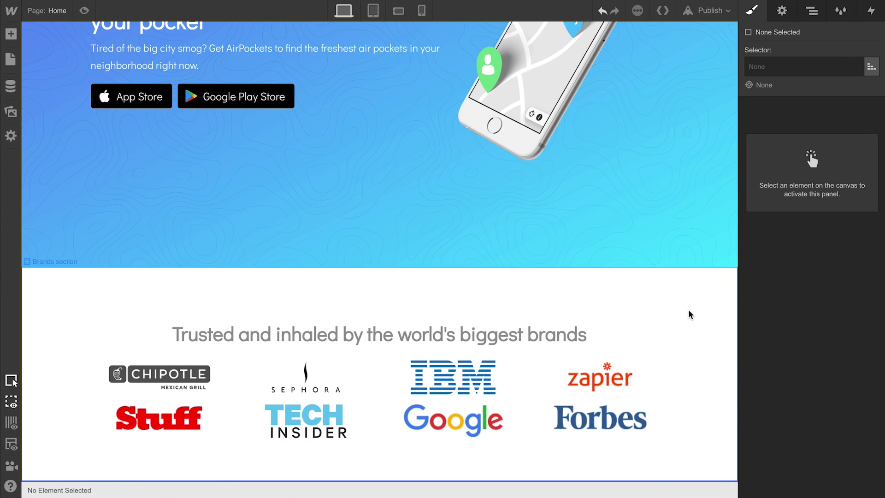
- Set the Brands grid's row gap to 28 px in Edit Grid
{"action": "left_click", "coordinate": [596, 345]}
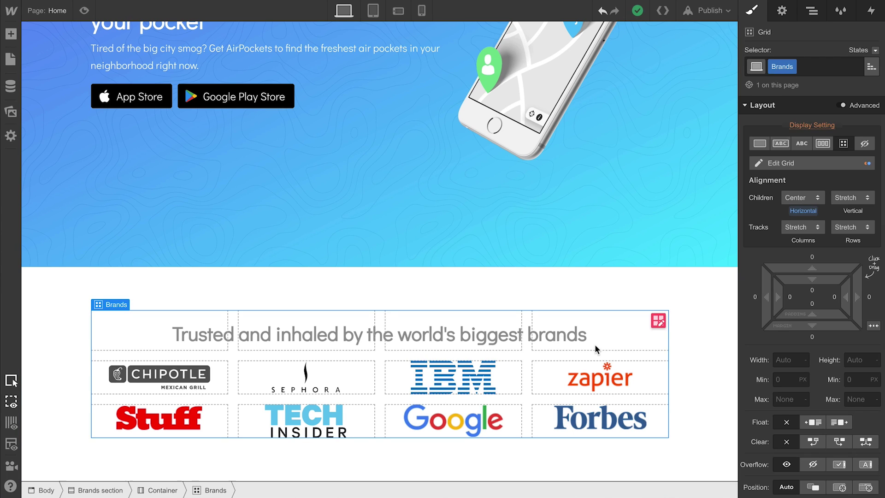
{"action": "left_click", "coordinate": [779, 164]}
{"action": "left_click", "coordinate": [848, 184]}
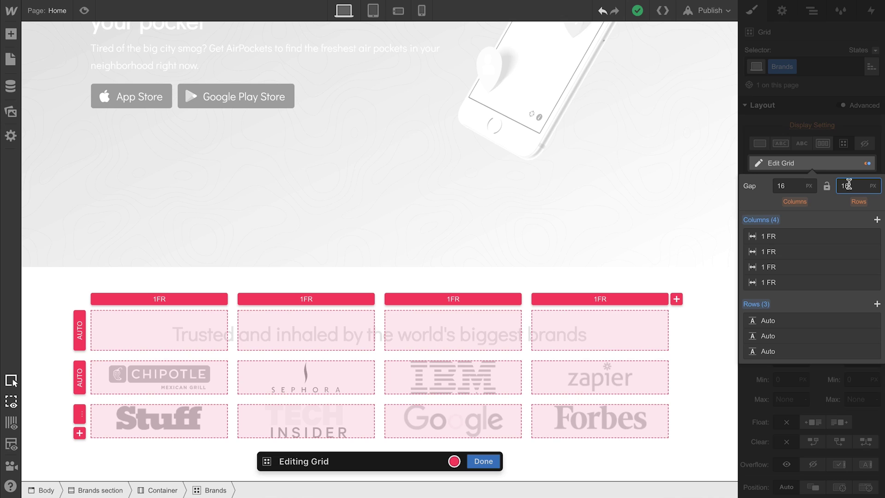
{"action": "left_click_drag", "start_coordinate": [849, 184], "coordinate": [848, 166]}
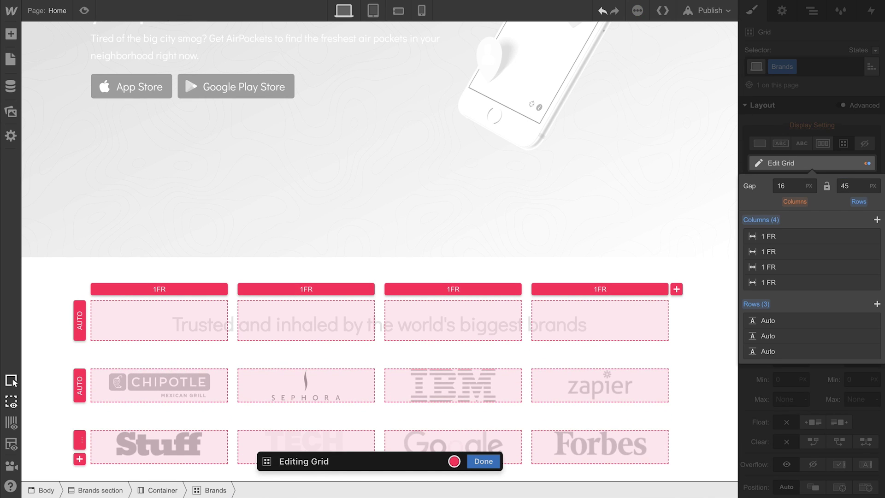
{"action": "key", "text": "Down"}
{"action": "key", "text": "Down"}
{"action": "key", "text": "Down"}
{"action": "key", "text": "Down"}
{"action": "key", "text": "Down"}
{"action": "key", "text": "Down"}
{"action": "key", "text": "Down"}
{"action": "key", "text": "Down"}
{"action": "key", "text": "Down"}
{"action": "key", "text": "Down"}
{"action": "key", "text": "Down"}
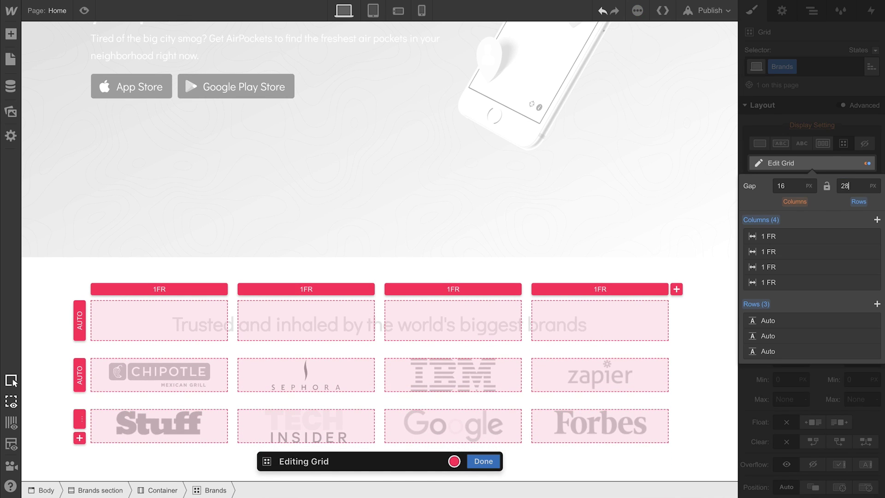
{"action": "left_click", "coordinate": [618, 231]}
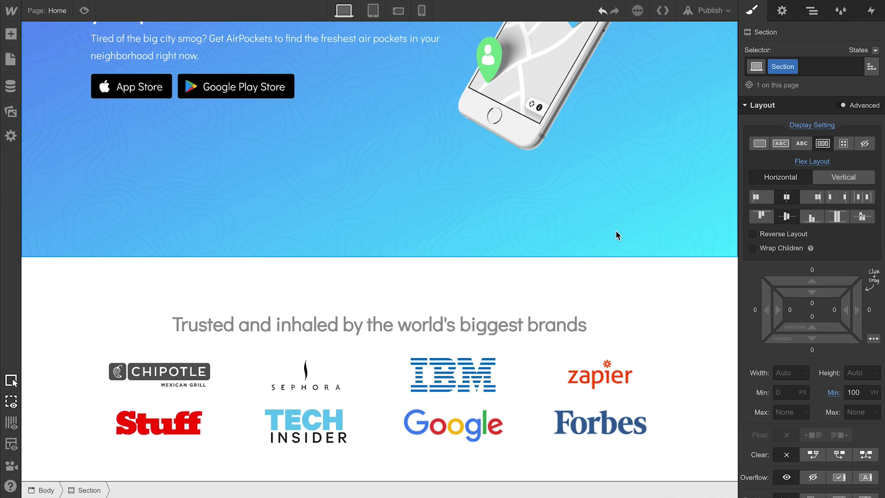
- Give the Brands logo images a Contrast filter at 0%, greying out all eight logos
{"action": "left_click", "coordinate": [623, 329]}
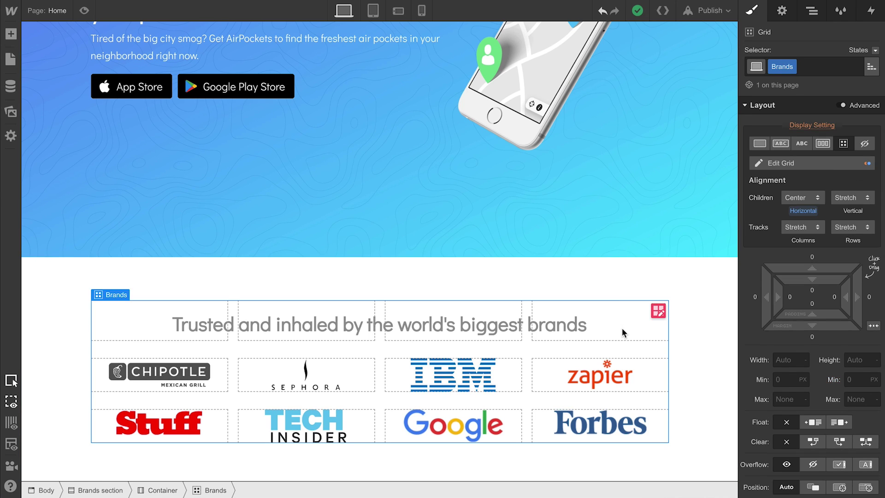
{"action": "left_click", "coordinate": [614, 370]}
{"action": "scroll", "coordinate": [825, 419], "scroll_direction": "down", "scroll_amount": 15}
{"action": "scroll", "coordinate": [824, 419], "scroll_direction": "down", "scroll_amount": 2}
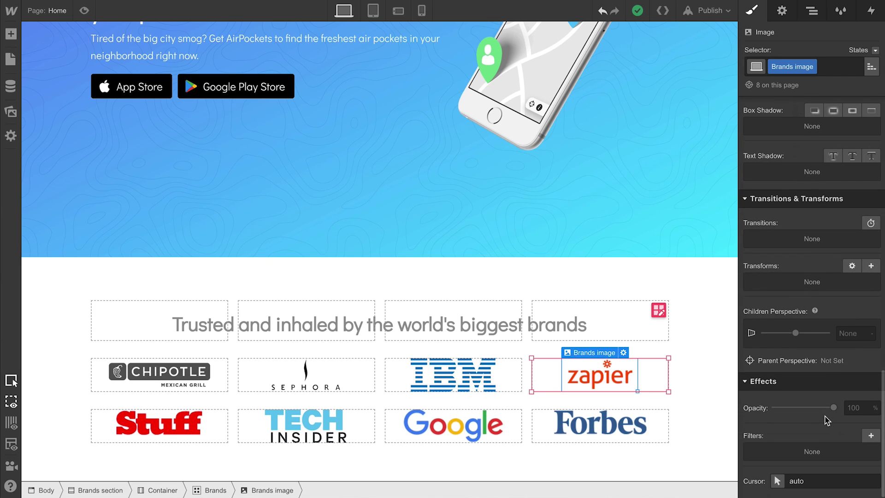
{"action": "left_click", "coordinate": [871, 435]}
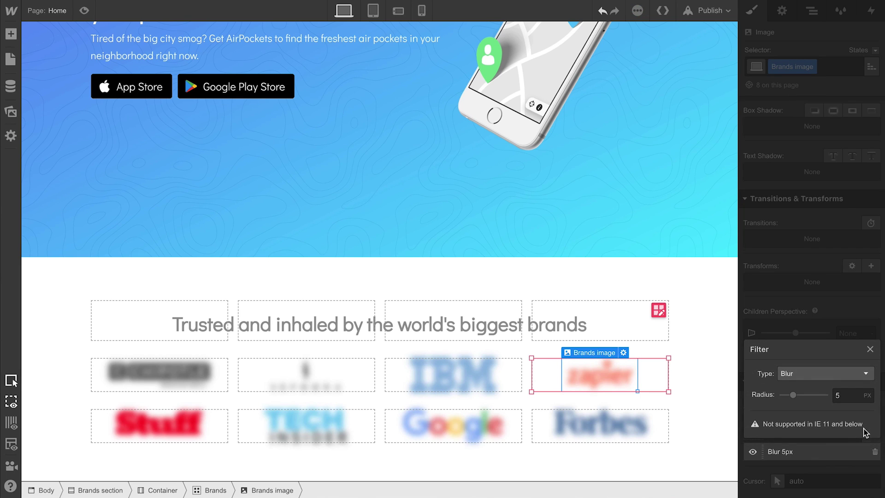
{"action": "mouse_move", "coordinate": [793, 395]}
{"action": "left_mouse_down"}
{"action": "mouse_move", "coordinate": [781, 399]}
{"action": "mouse_move", "coordinate": [792, 396]}
{"action": "left_mouse_up"}
{"action": "left_click", "coordinate": [797, 378]}
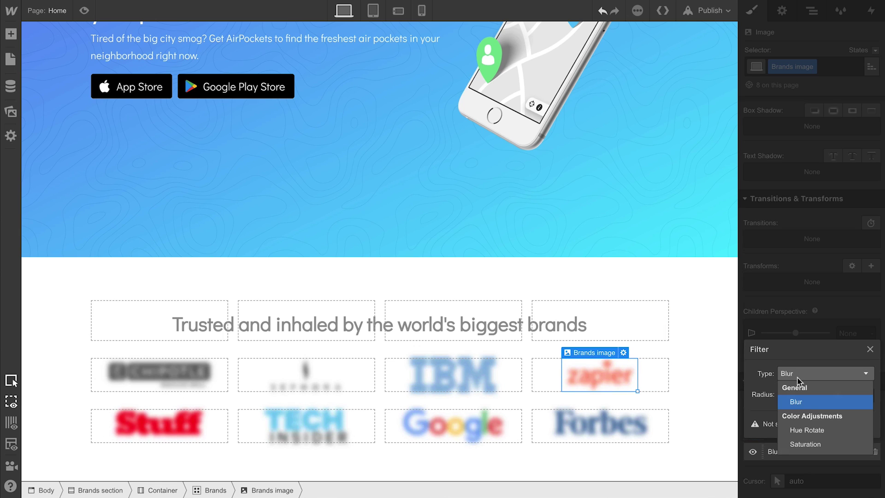
{"action": "scroll", "coordinate": [805, 415], "scroll_direction": "down", "scroll_amount": 1}
{"action": "scroll", "coordinate": [806, 418], "scroll_direction": "down", "scroll_amount": 2}
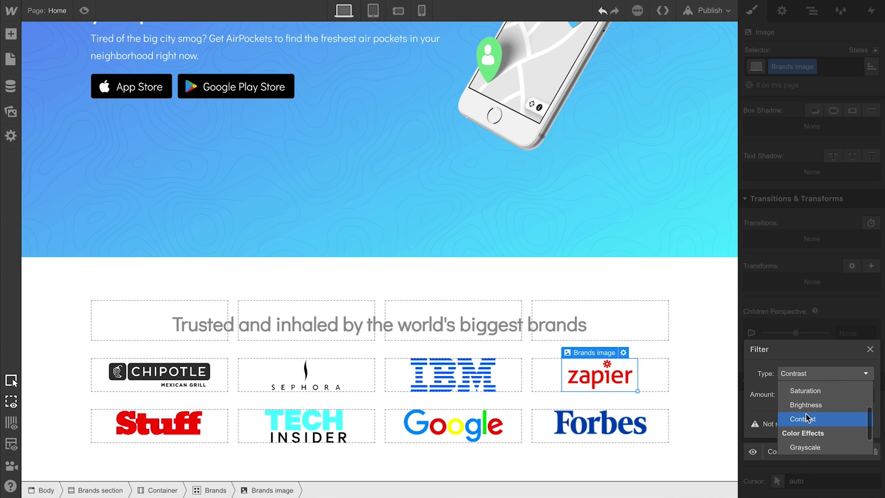
{"action": "left_click", "coordinate": [807, 419]}
{"action": "left_click_drag", "start_coordinate": [822, 395], "coordinate": [779, 403]}
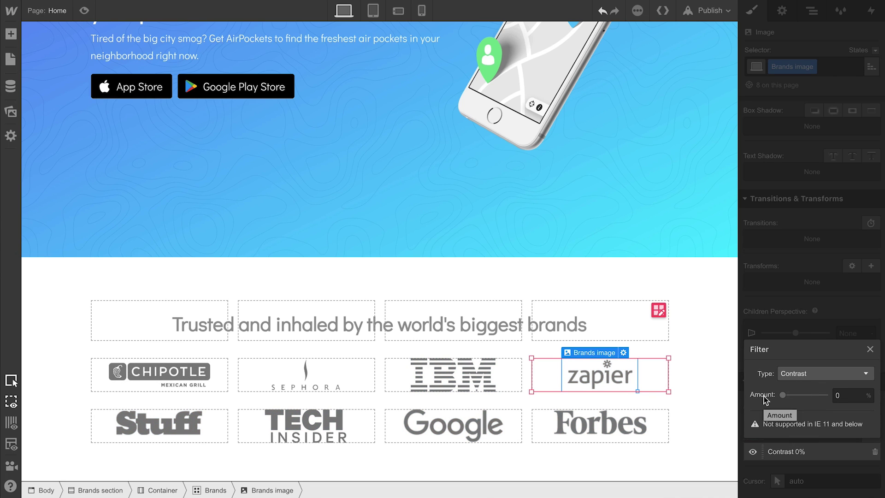
{"action": "left_click", "coordinate": [787, 331]}
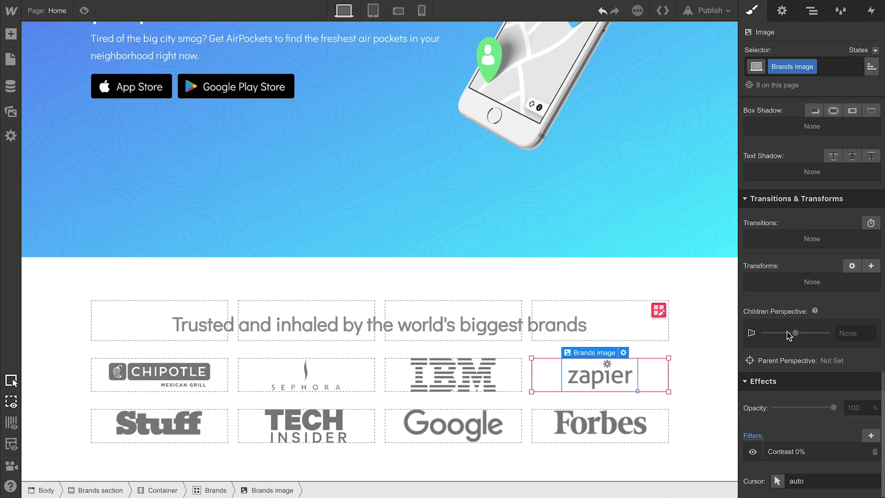